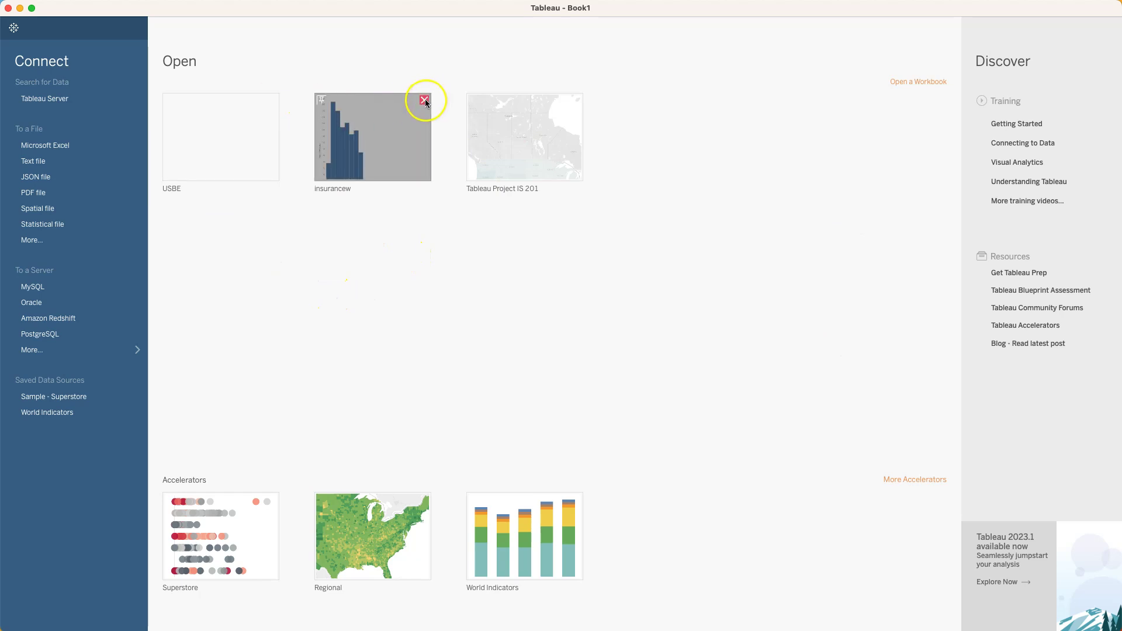
Delete the insurancew and Tableau Project IS 201 thumbnails so only USBE remains in recents.
left_click(425, 100)
left_click(425, 100)
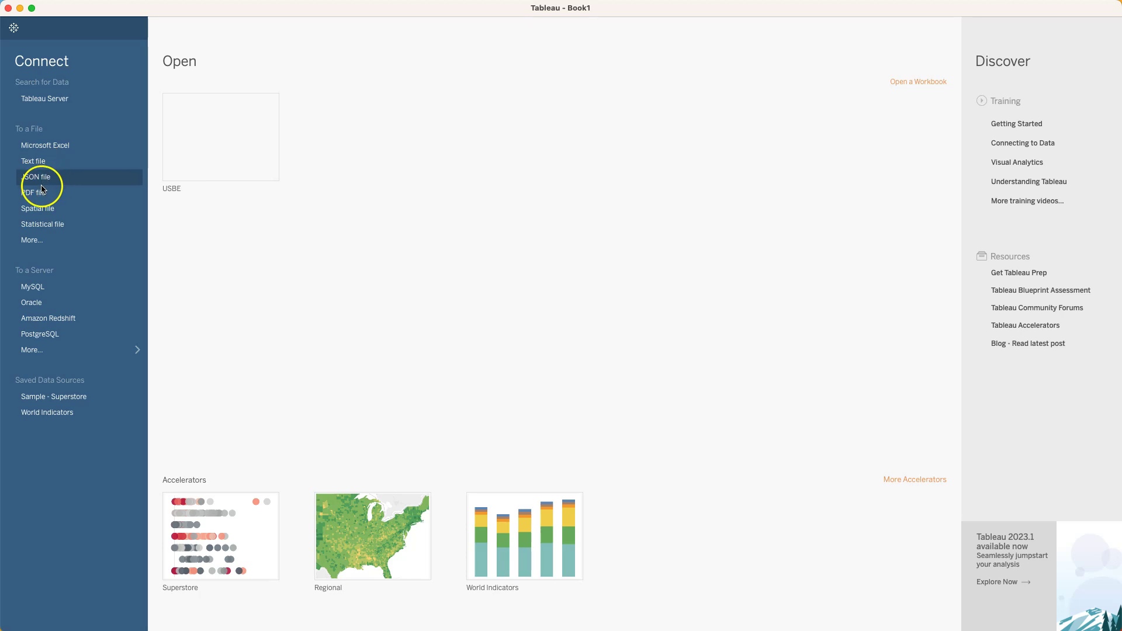
left_click(37, 240)
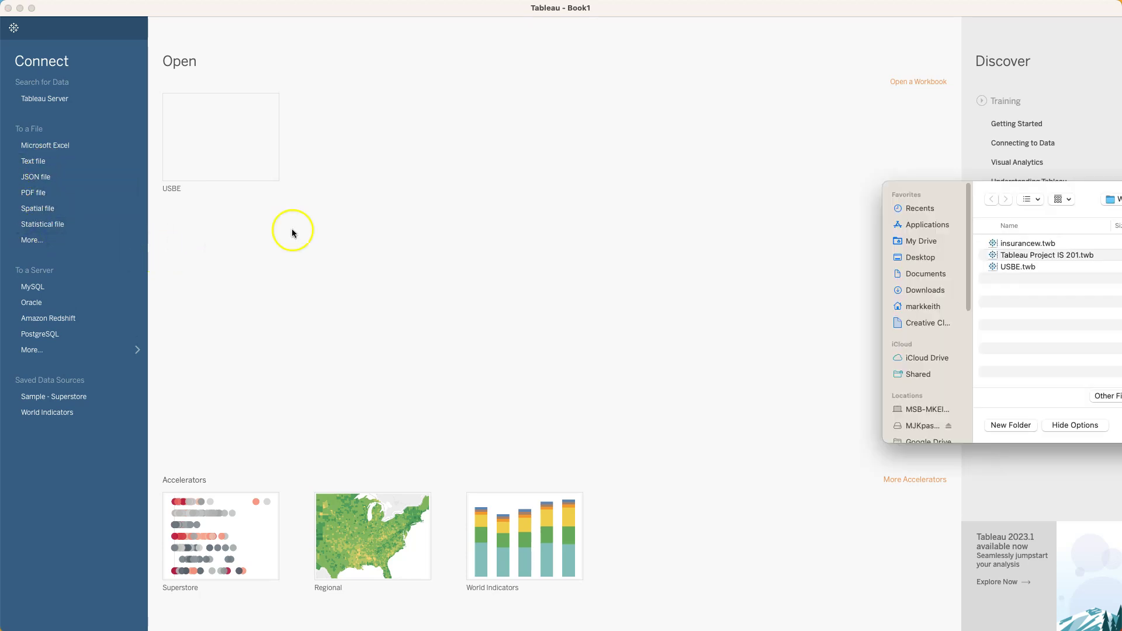
left_click_drag(1099, 199, 501, 129)
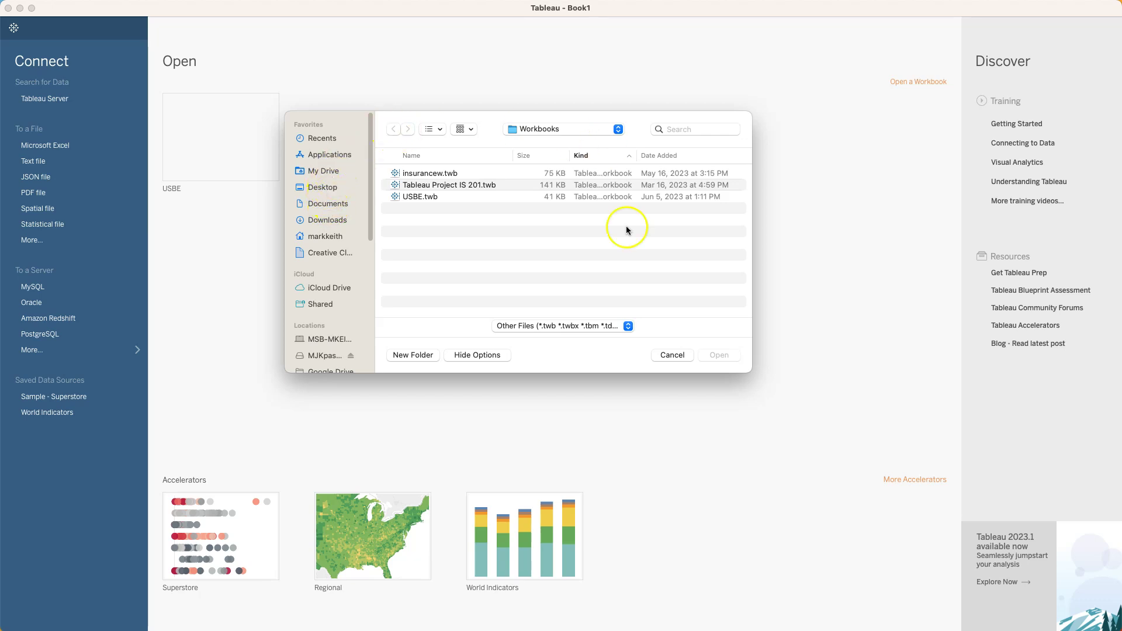
left_click(672, 355)
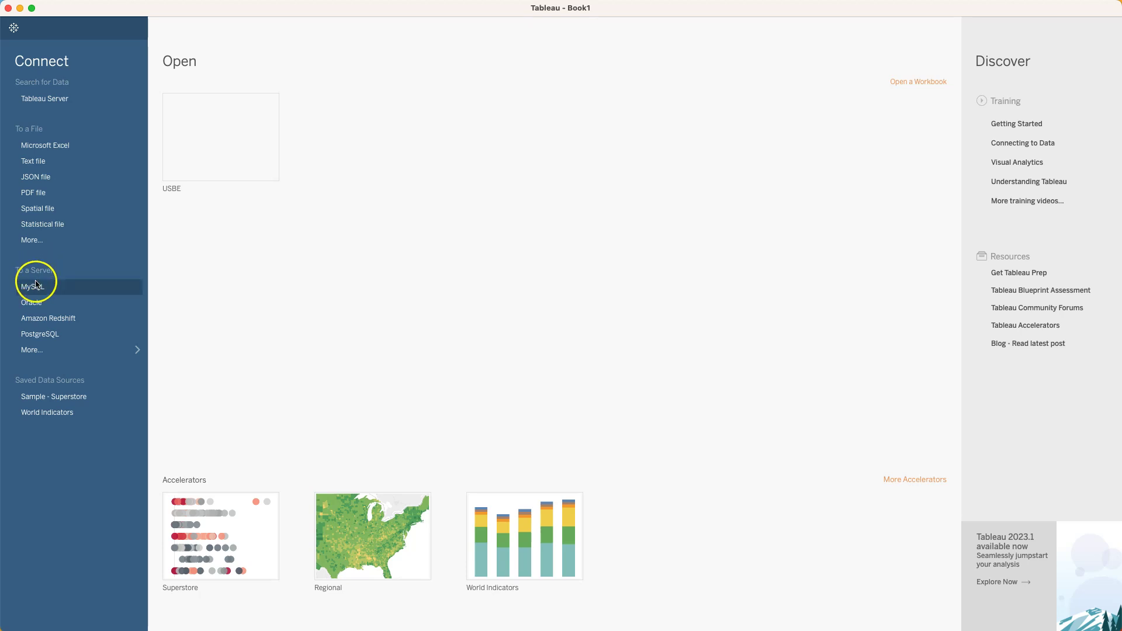
Expand the server connectors to list all 58 installed and 30 additional connectors.
left_click(40, 350)
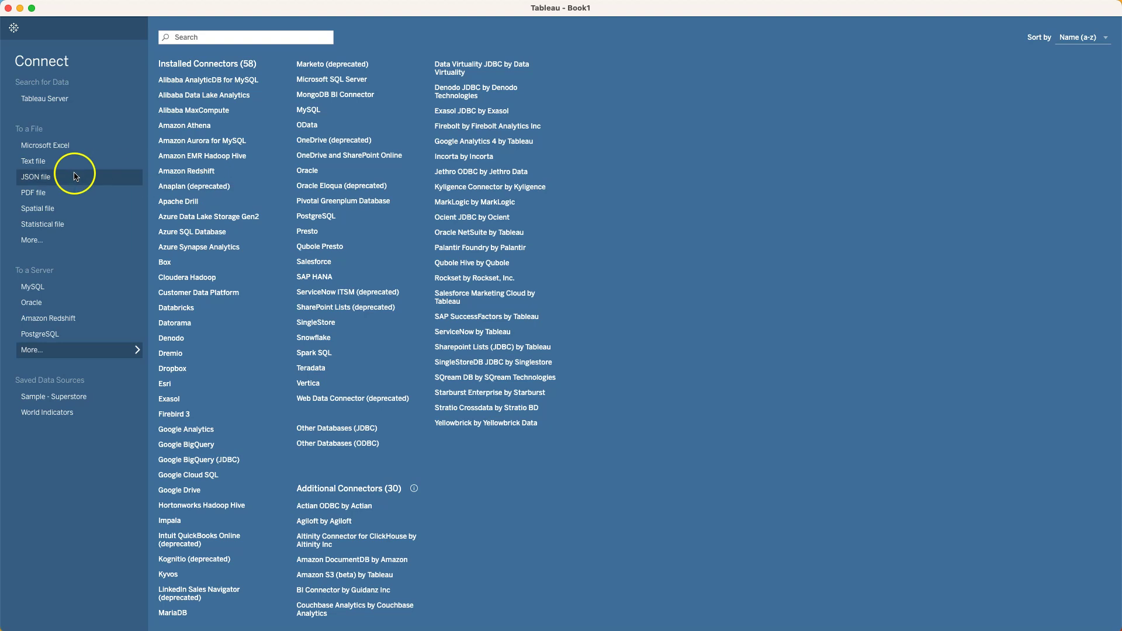
Connect Book1 to the Excel file Sample - Superstore.xls in the Downloads folder.
left_click(48, 149)
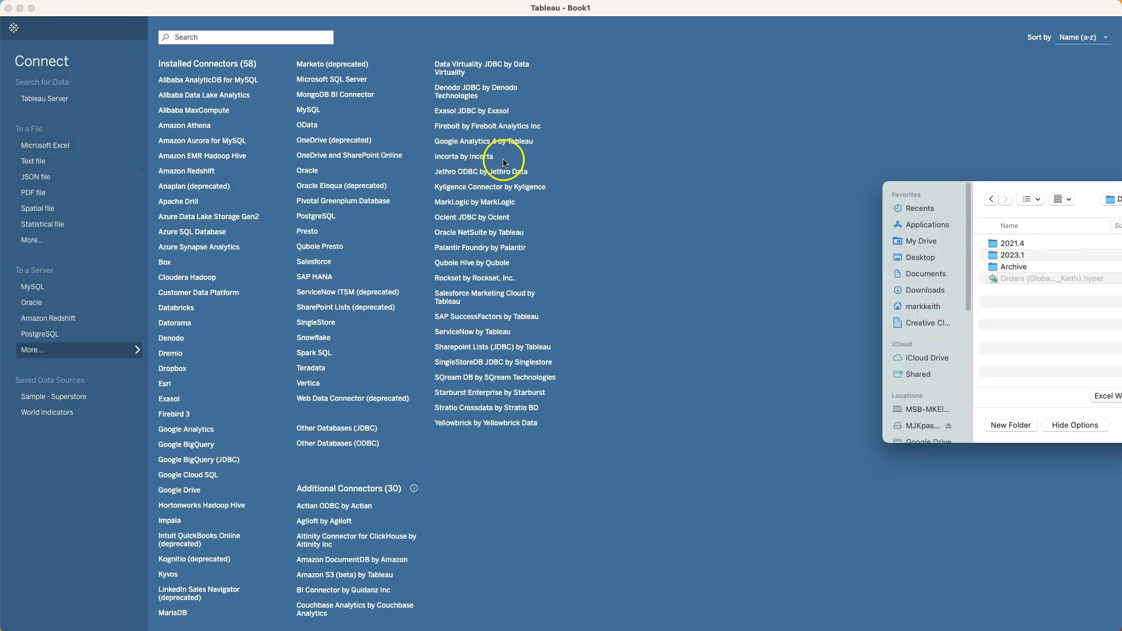
left_click(1061, 189)
left_click_drag(1061, 189, 427, 137)
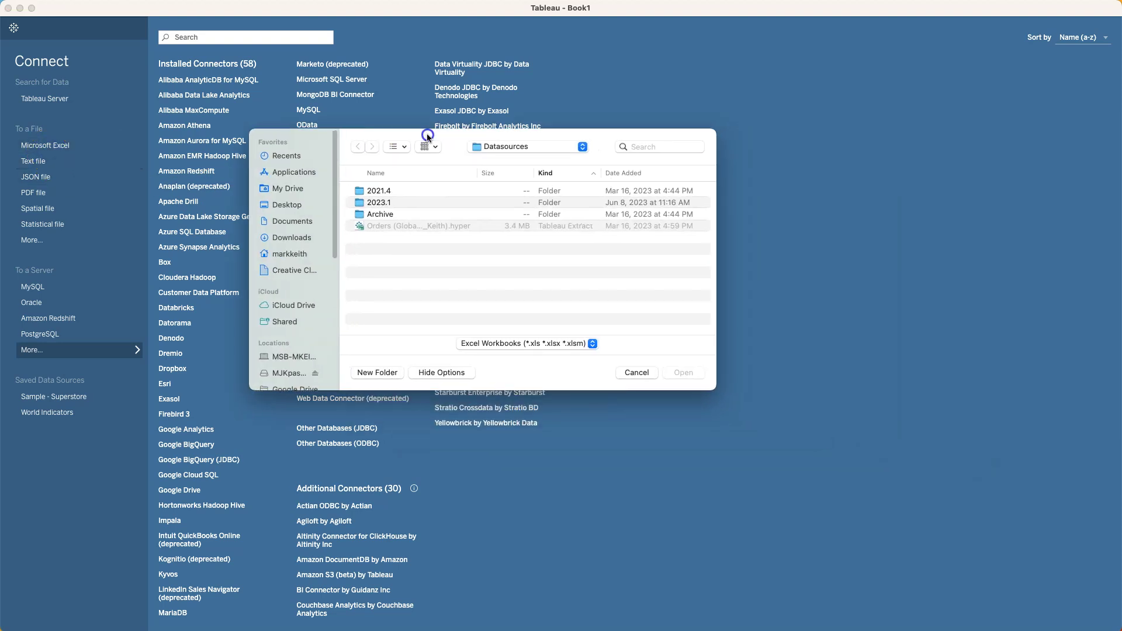
left_click(292, 239)
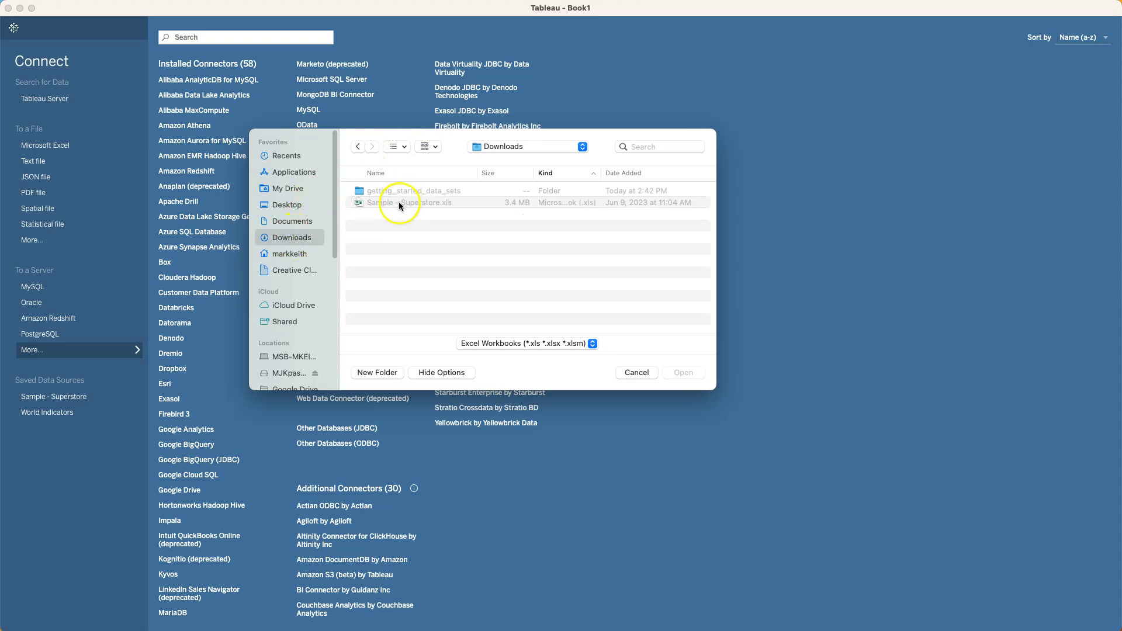
double_click(421, 202)
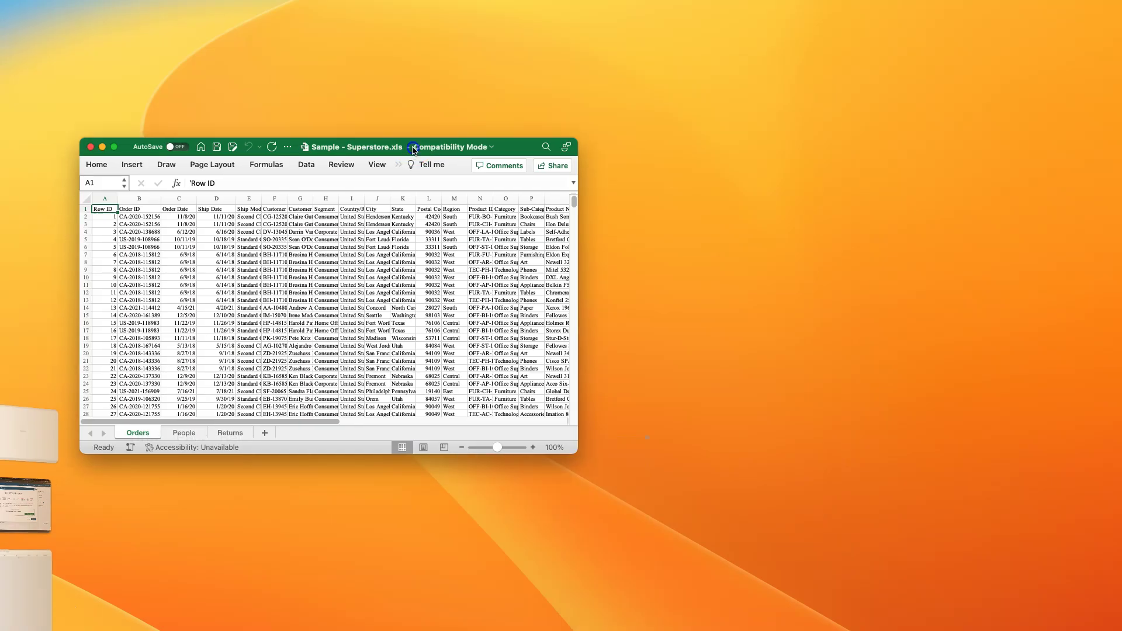
Move the Superstore workbook window to the top-left, enlarge it, and zoom in on Orders.
left_click_drag(485, 147, 528, 115)
left_click(489, 135)
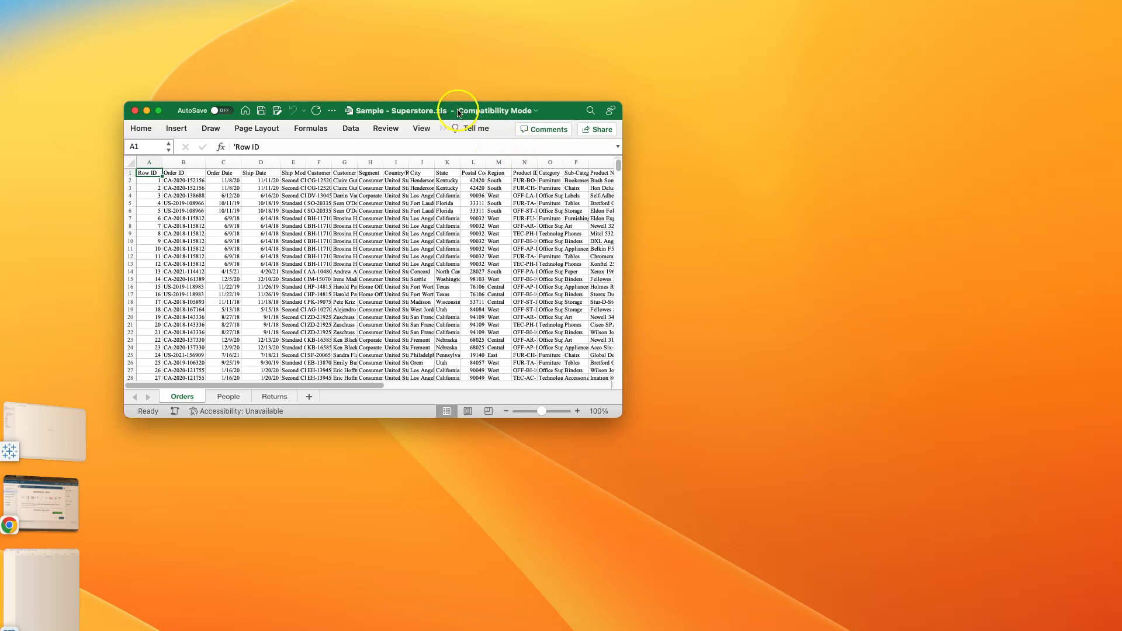
left_click_drag(458, 113, 336, 13)
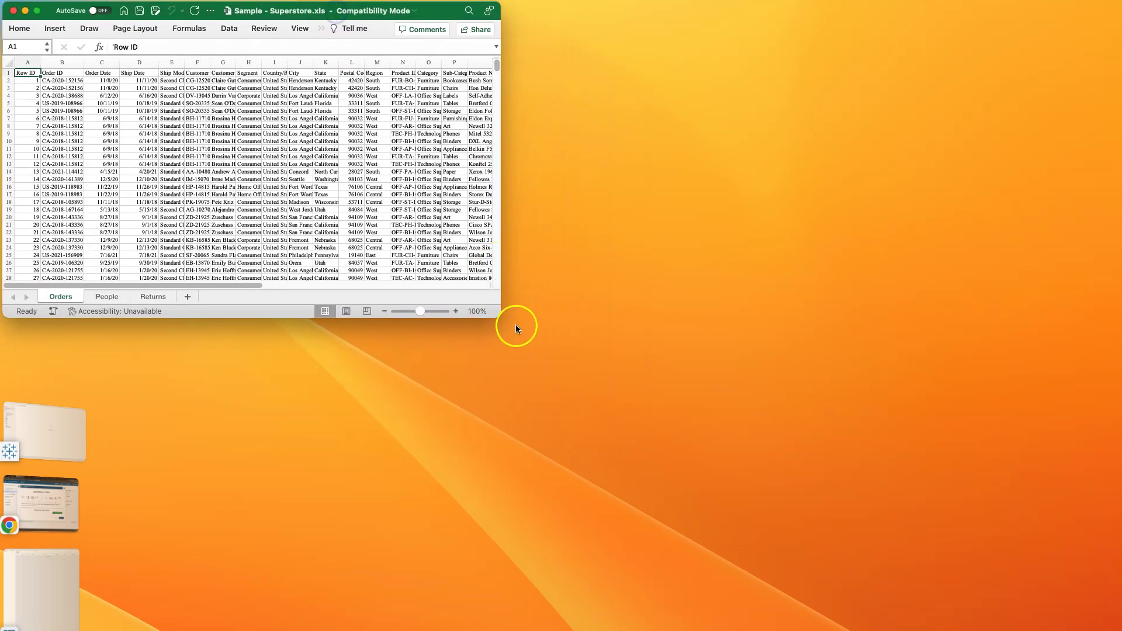
left_click_drag(502, 319, 1117, 624)
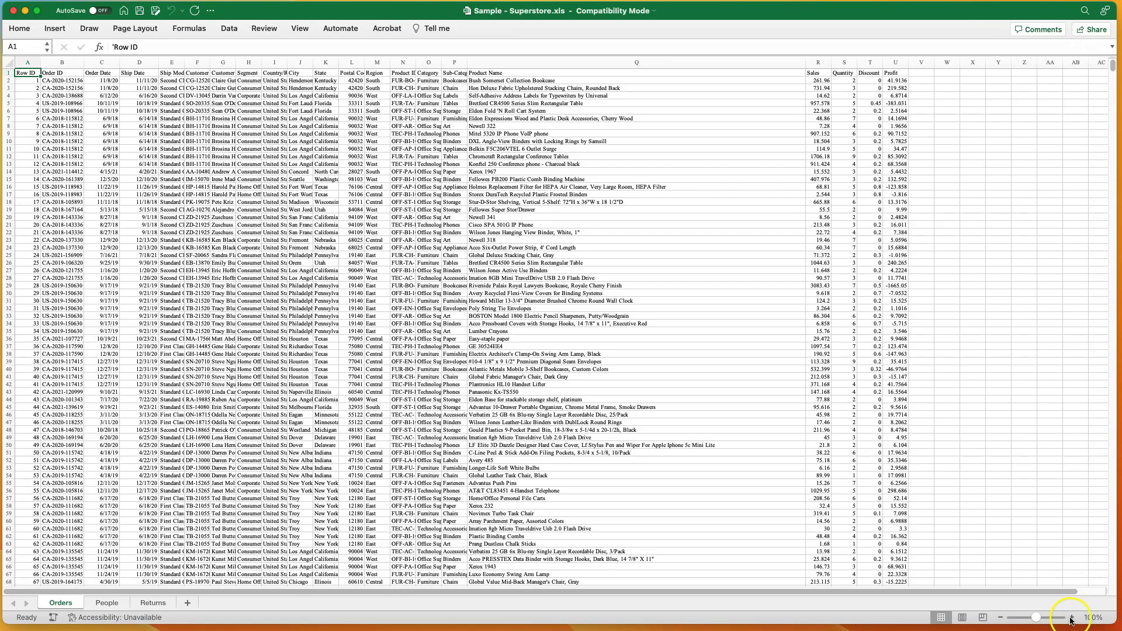
left_click(1073, 618)
left_click(1073, 618)
left_click(1073, 618)
left_click(1073, 618)
Review the Orders headings from Row ID to Customer Name, then view the People sheet.
left_click(149, 128)
left_click(73, 91)
left_click(130, 97)
left_click(248, 95)
left_click(291, 96)
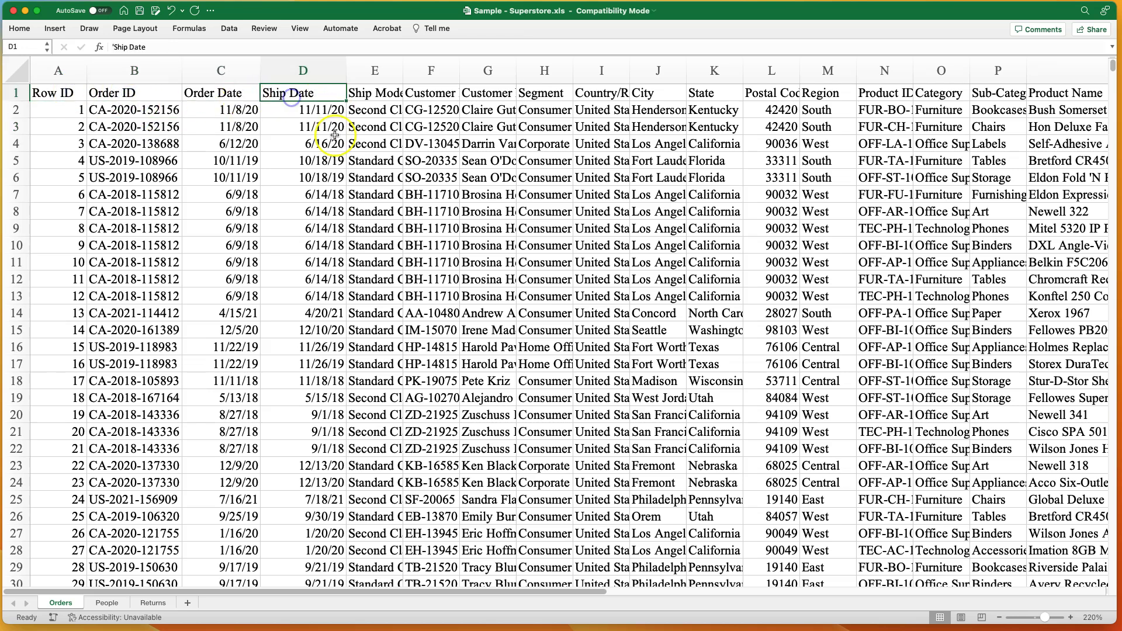
left_click(377, 92)
left_click(420, 94)
left_click(493, 96)
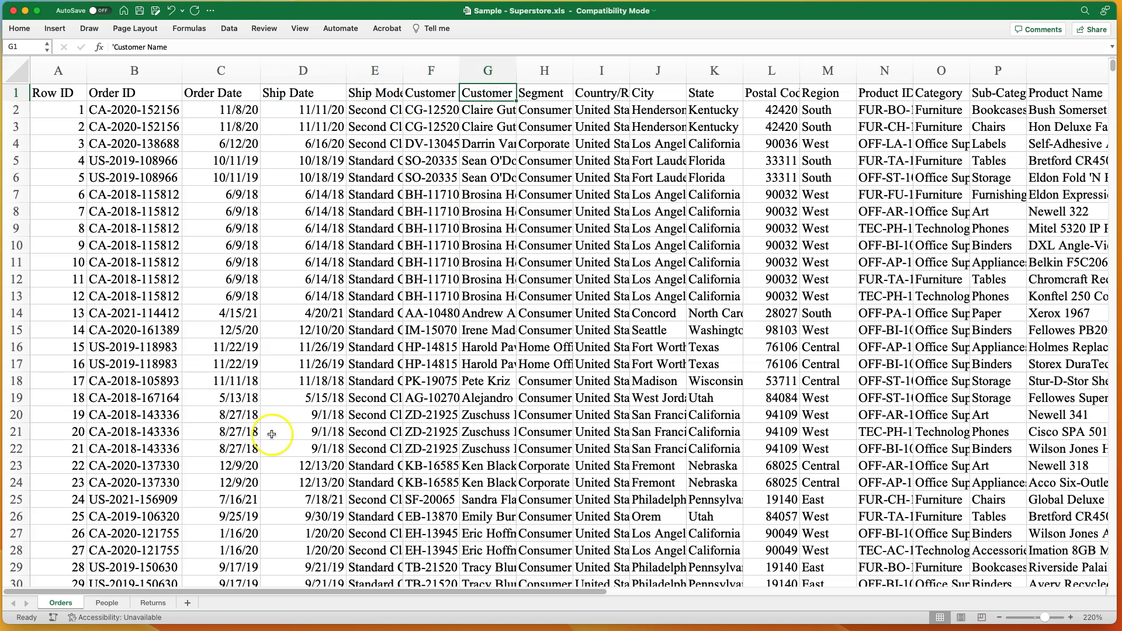
left_click(110, 608)
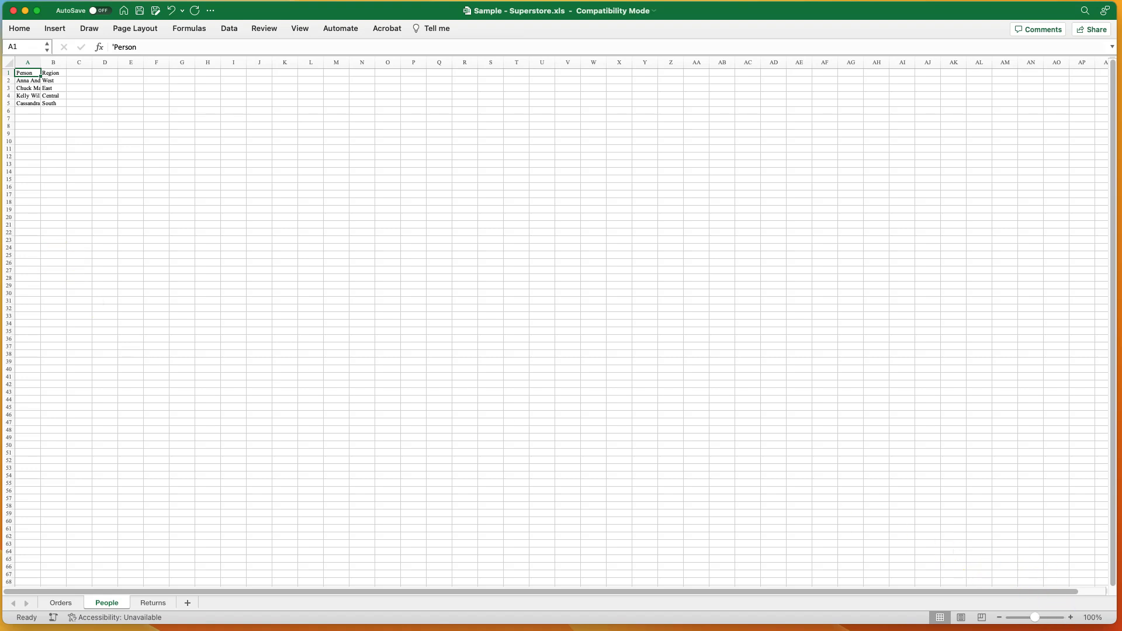
Zoom in on the People sheet and check the listed persons' full names.
left_click(1071, 618)
left_click(1072, 618)
left_click(1071, 618)
left_click(1072, 618)
left_click(1072, 618)
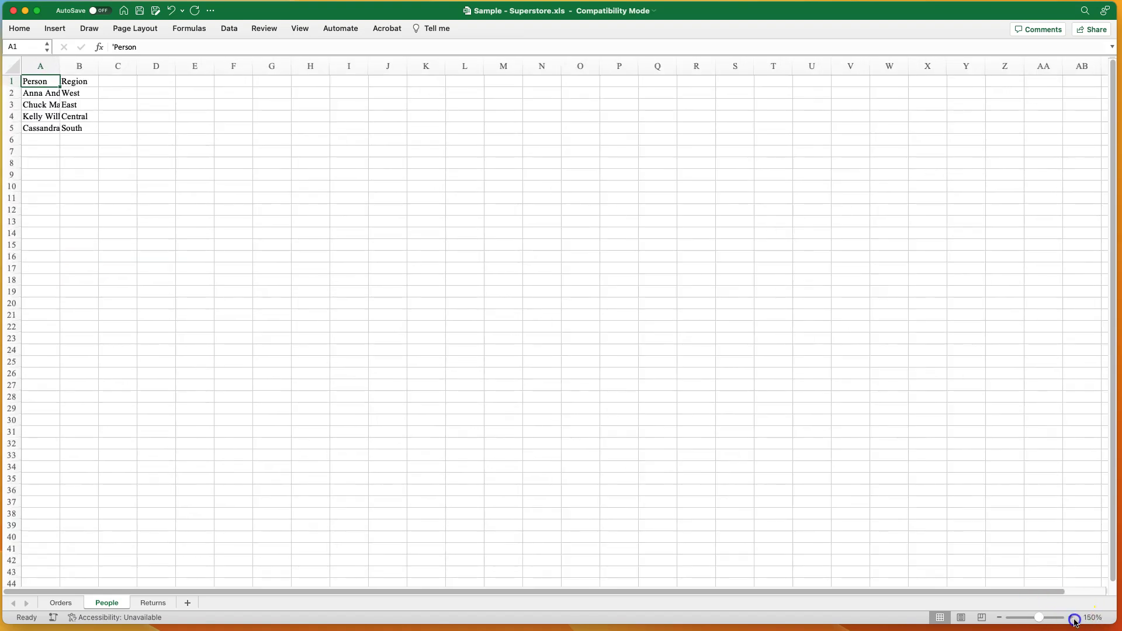
left_click(1072, 618)
left_click(1072, 617)
left_click(1072, 618)
left_click(1071, 618)
left_click(147, 605)
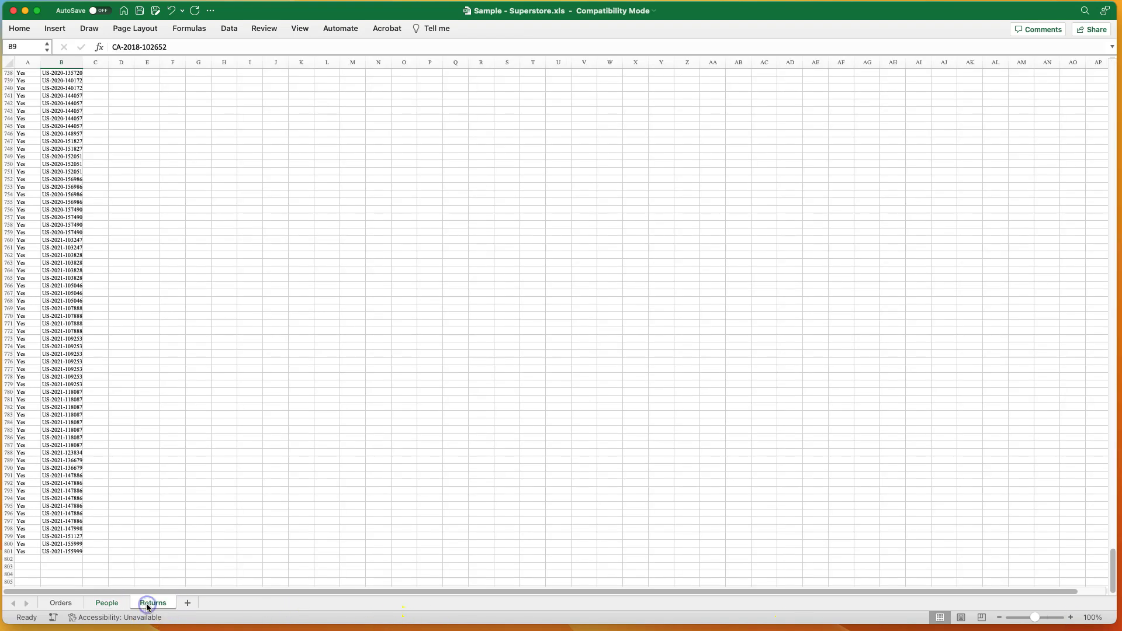
left_click(117, 605)
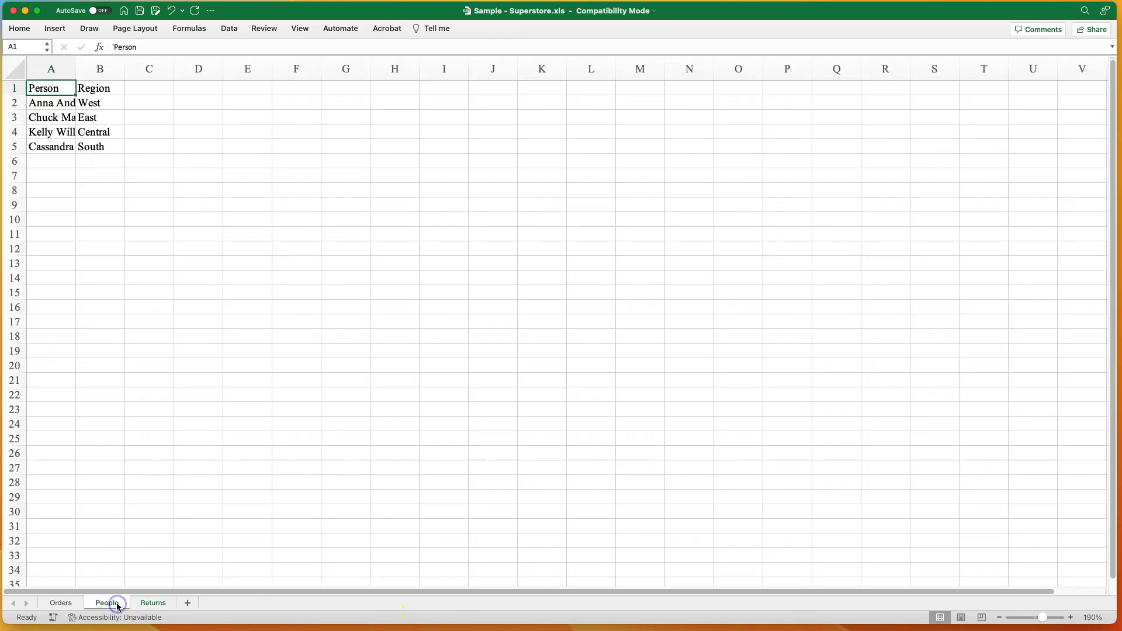
left_click(56, 105)
left_click(55, 117)
left_click(55, 131)
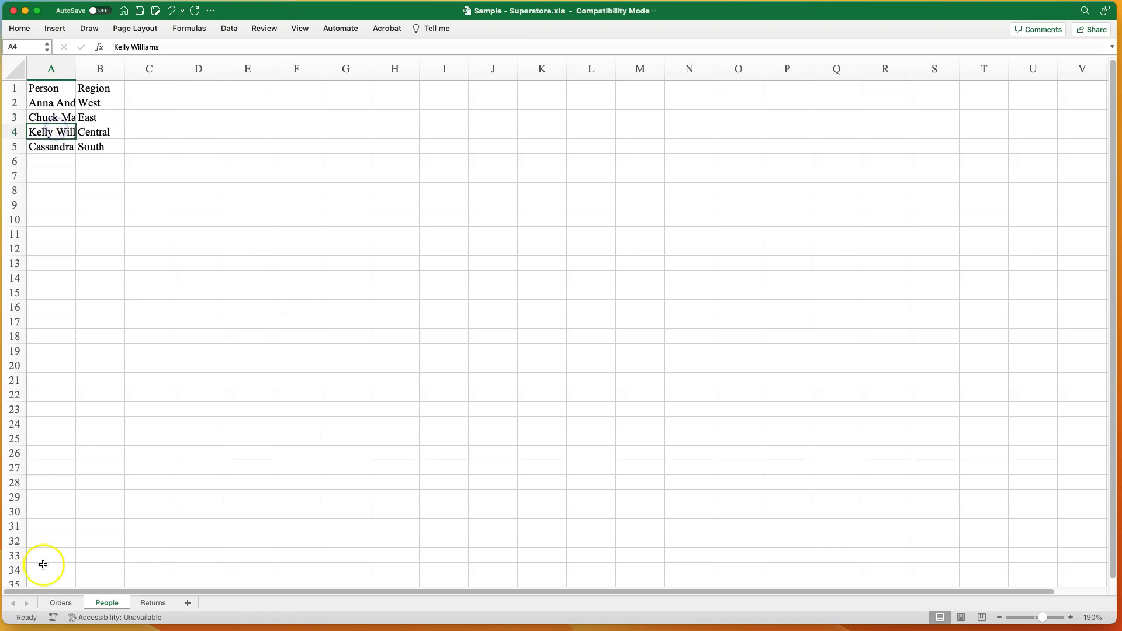
Glance at Orders and Returns, then recheck the first five People names.
left_click(61, 605)
left_click(157, 606)
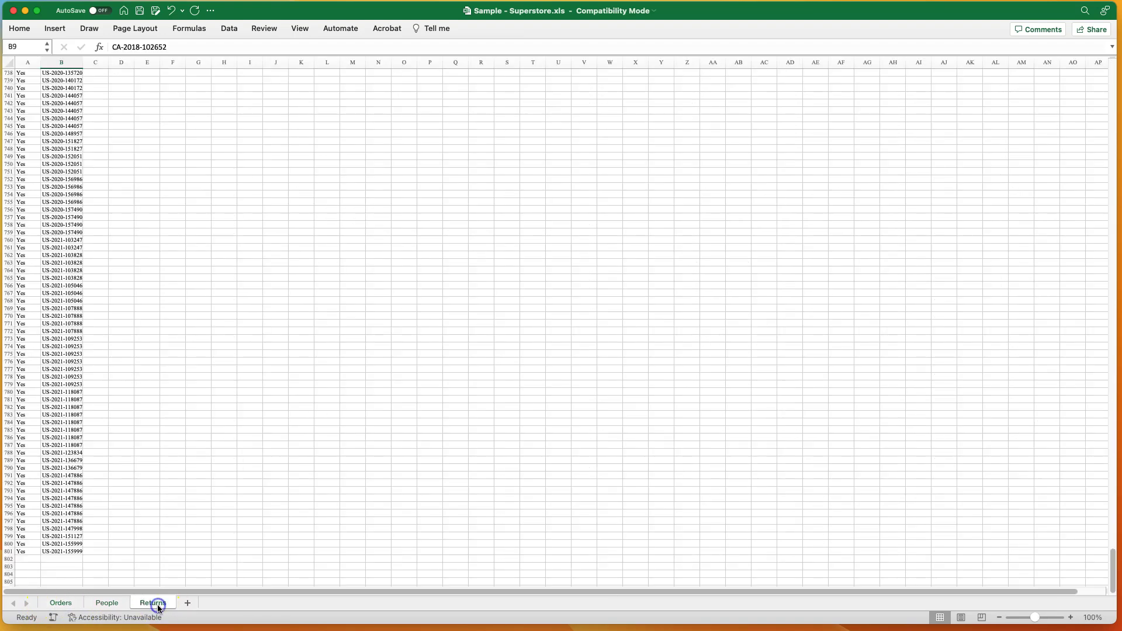
left_click(113, 606)
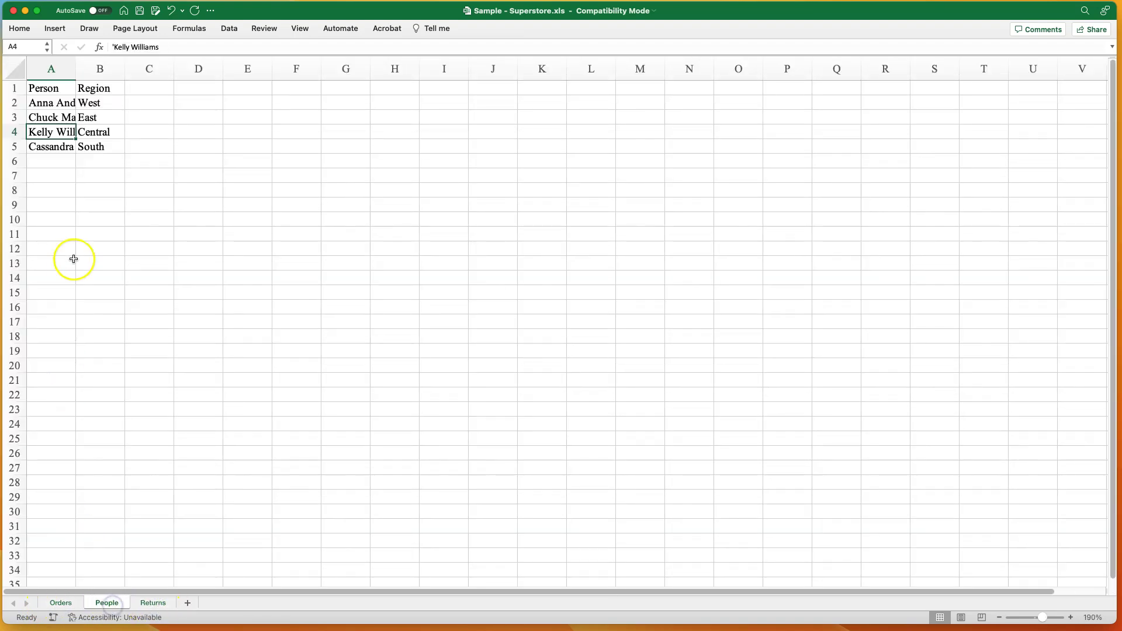
left_click(59, 105)
left_click(56, 119)
left_click(56, 133)
left_click(57, 146)
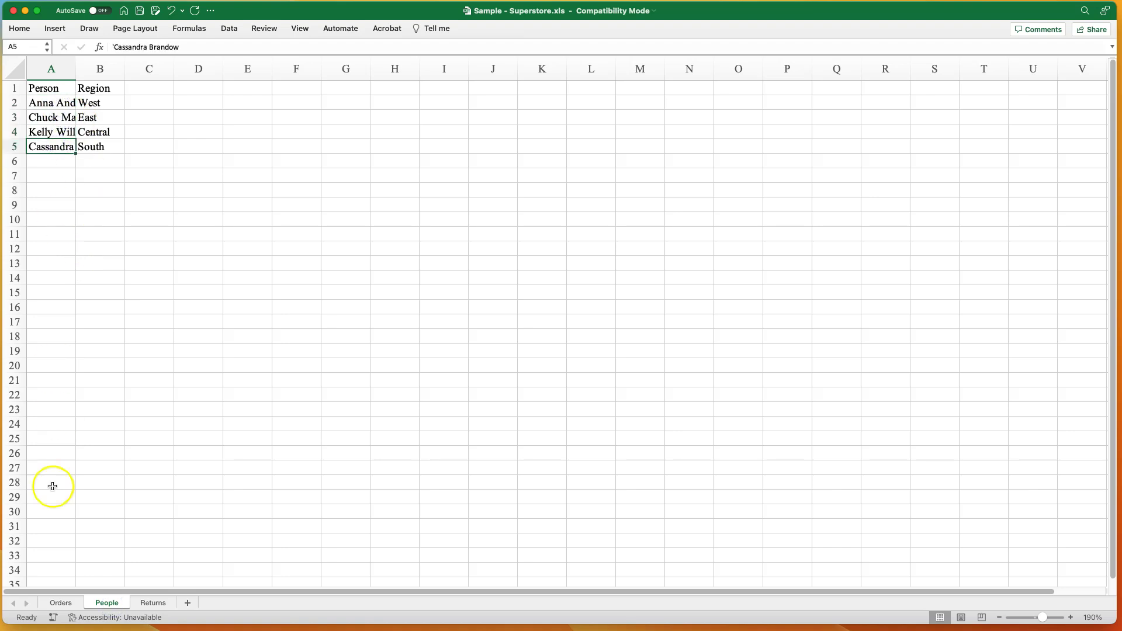
Compare the Orders Customer Name values in column G against the People sheet.
left_click(61, 602)
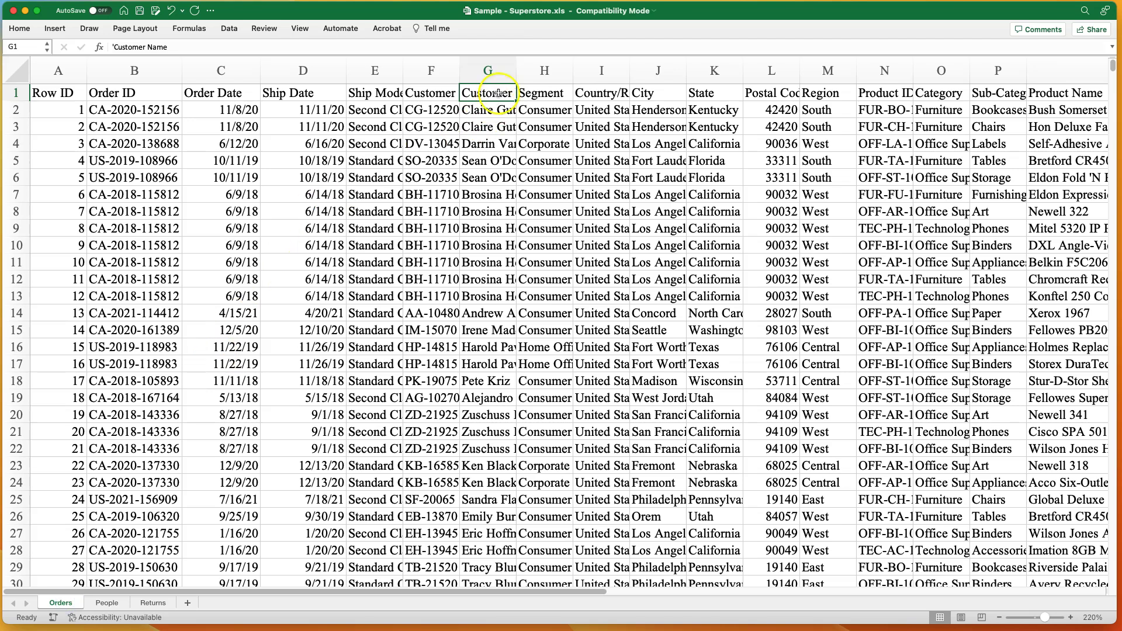
left_click(494, 120)
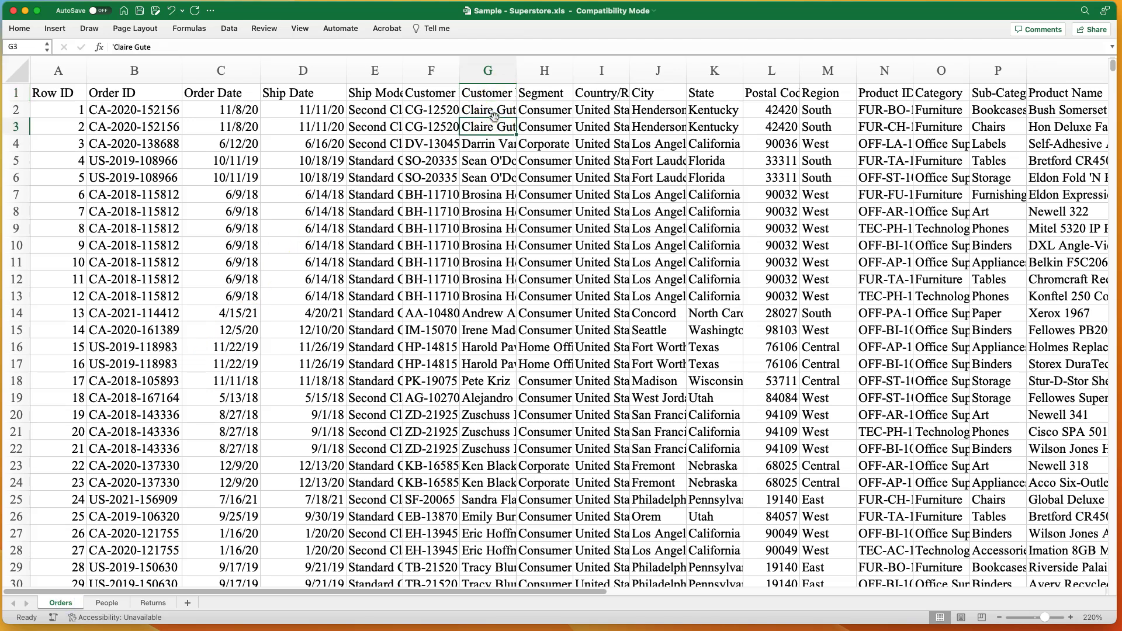
key("Up")
key("Up")
key("Down")
key("Down")
key("Down")
key("Down")
key("Down")
key("Down")
key("Down")
key("Down")
key("Down")
key("Down")
key("Down")
key("Down")
key("Down")
key("Down")
key("Down")
key("Down")
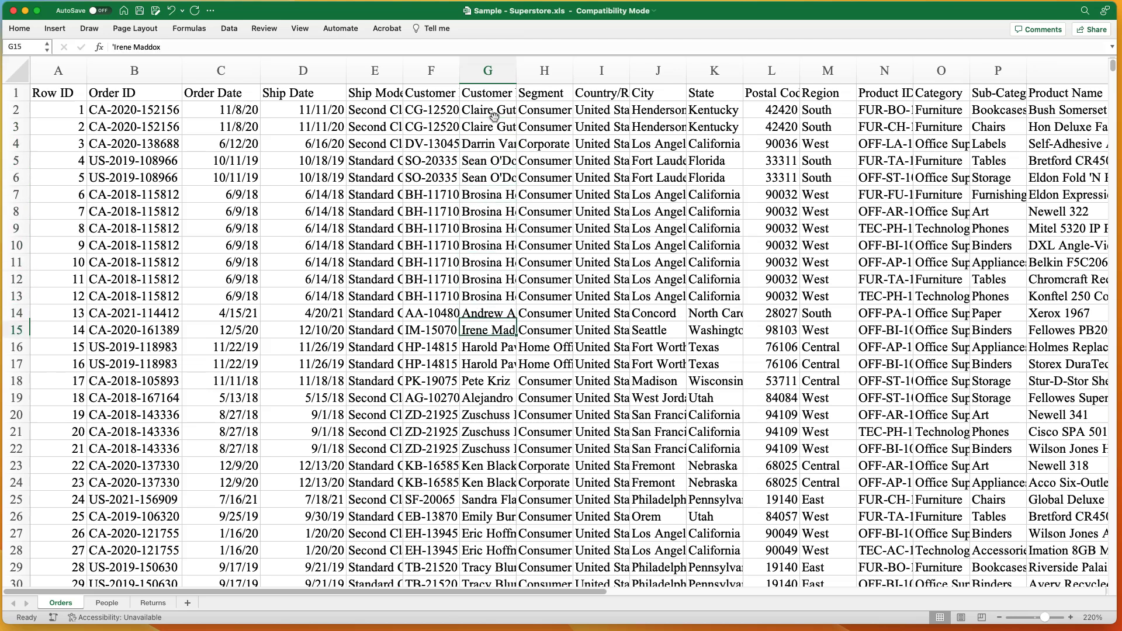
key("Down")
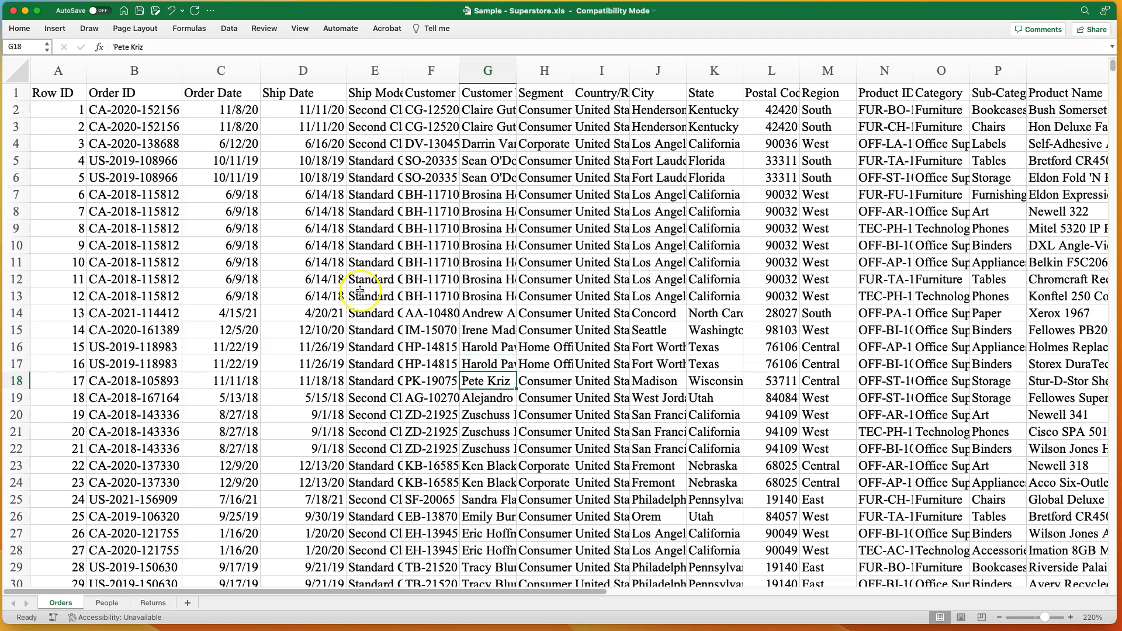
left_click(113, 603)
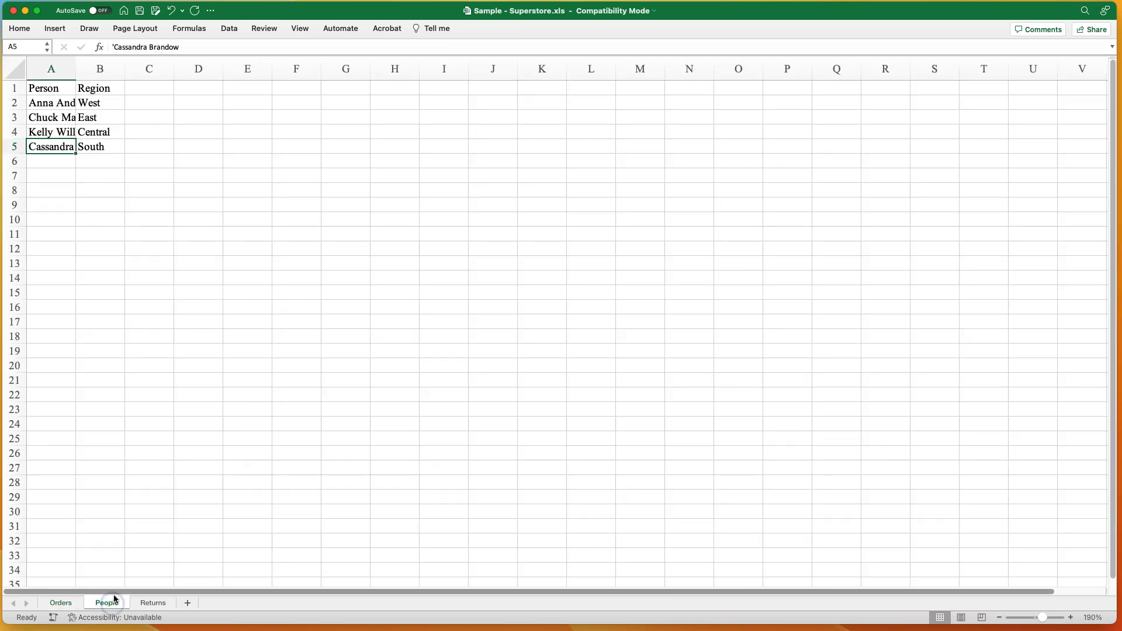
left_click(71, 605)
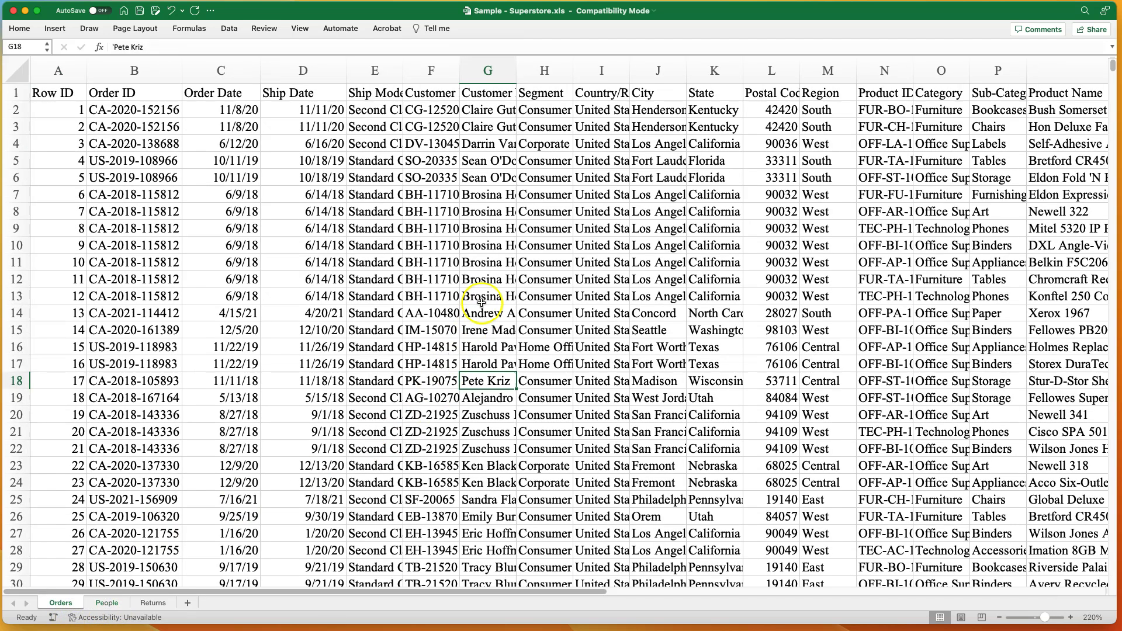
left_click_drag(489, 140, 485, 449)
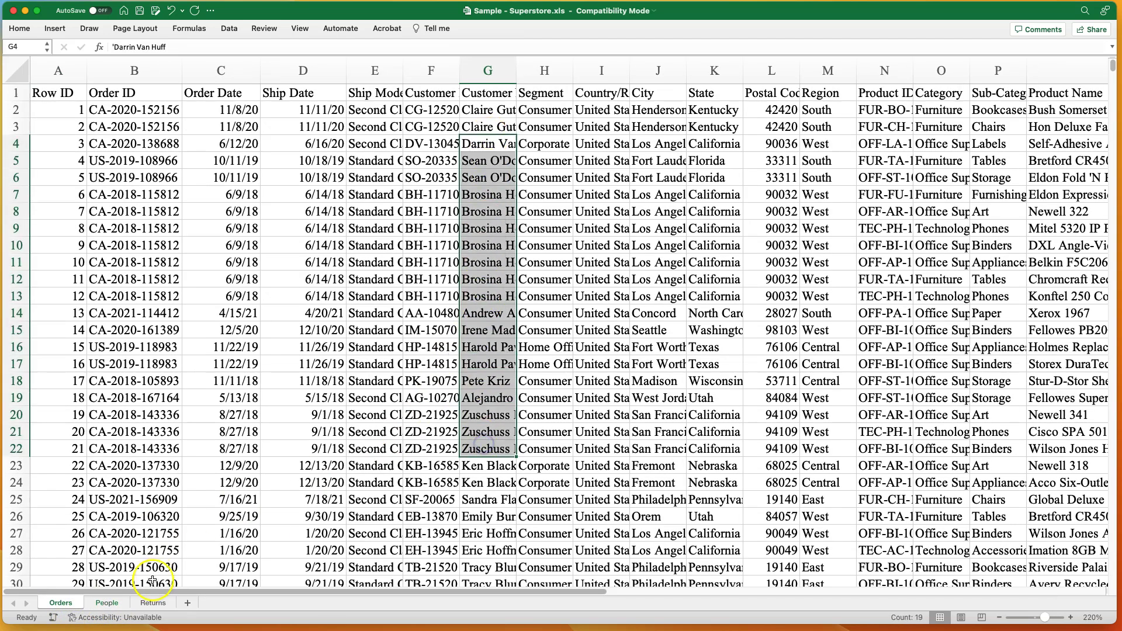
left_click(114, 604)
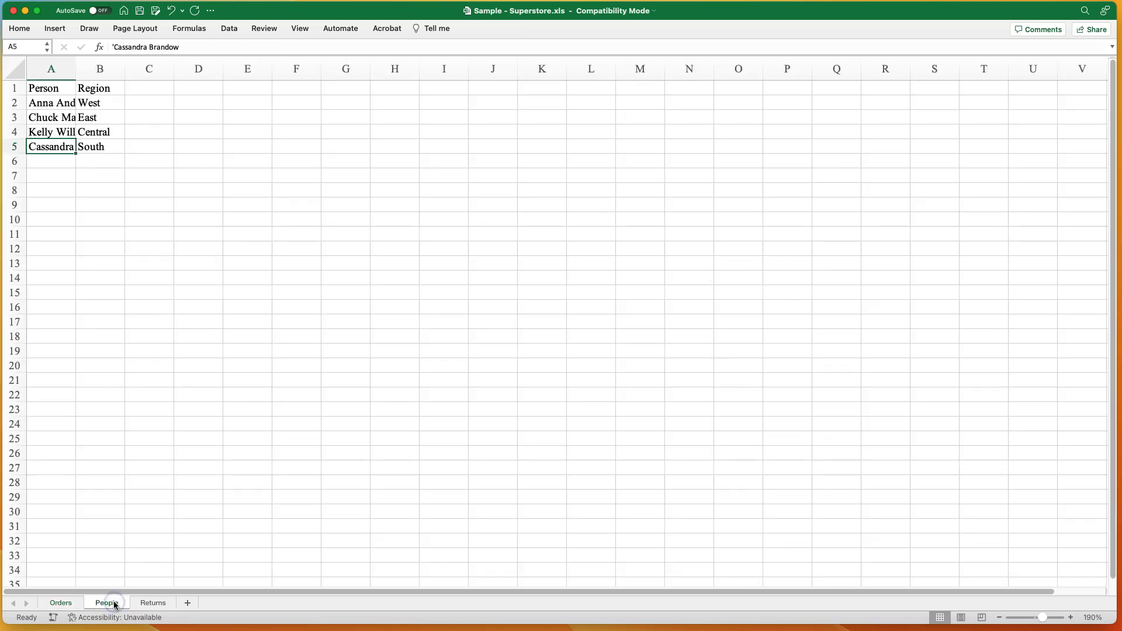
left_click(62, 605)
scroll(478, 533, "down", 1)
scroll(477, 533, "up", 1)
Show the Returns sheet zoomed in and scroll through its rows.
left_click(160, 606)
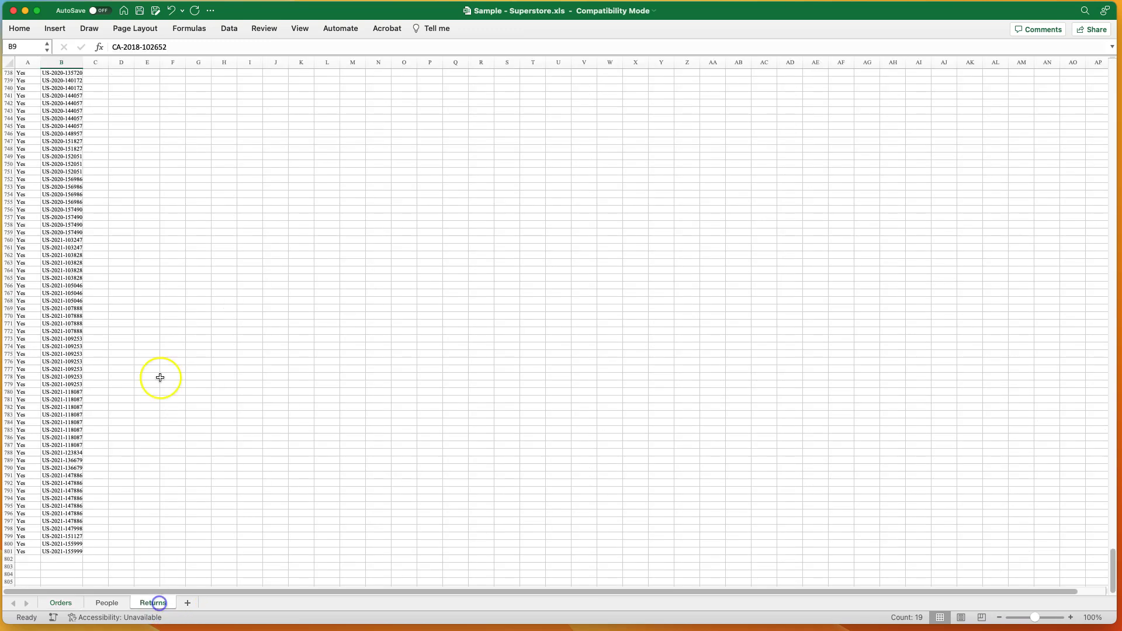
left_click(1075, 618)
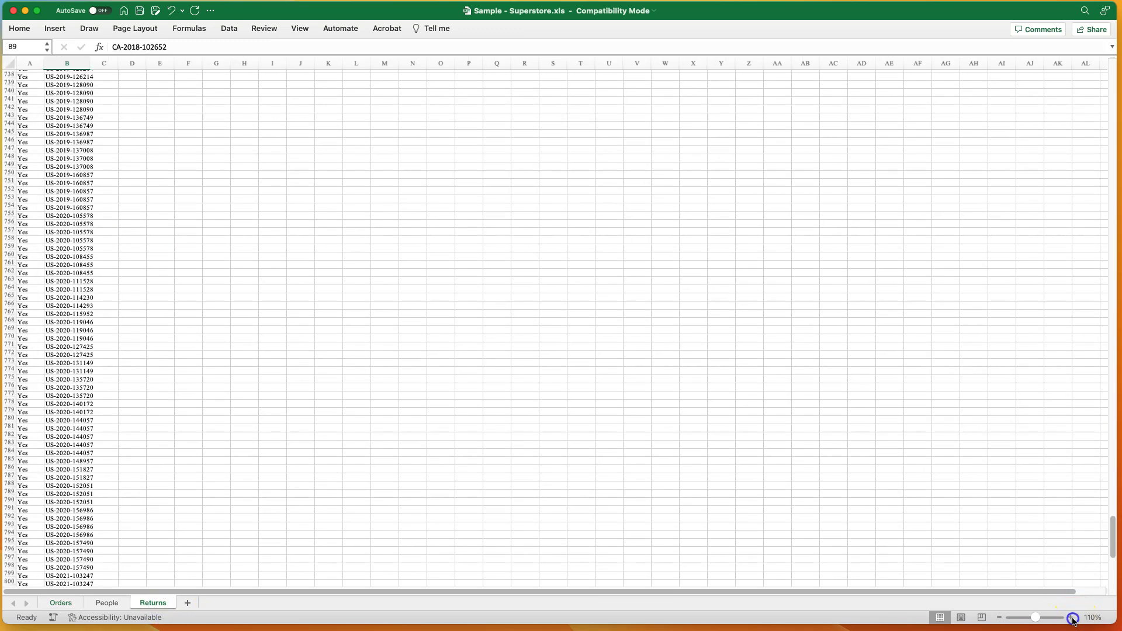
left_click(1075, 619)
left_click(1075, 618)
left_click(1075, 618)
left_click(1075, 619)
scroll(1073, 489, "down", 5)
left_click_drag(1114, 564, 1114, 67)
Check the Returned and Order ID columns down to last row A801, then return to Orders B2.
left_click(161, 137)
left_click(146, 112)
left_click(59, 118)
left_click(70, 186)
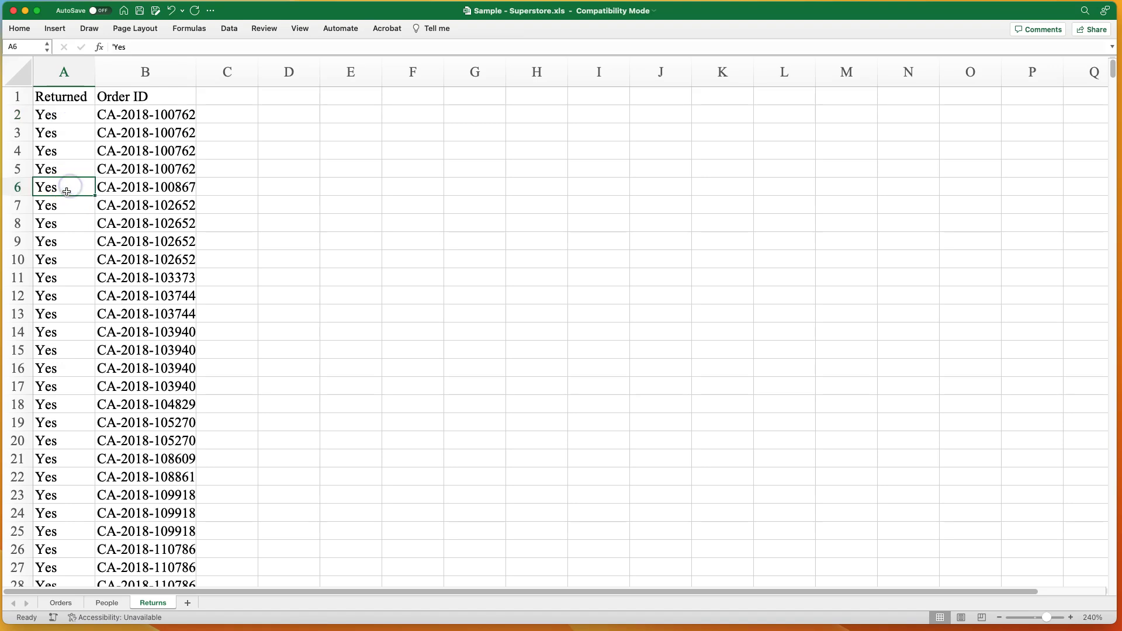
key("ctrl+Down")
key("ctrl+Up")
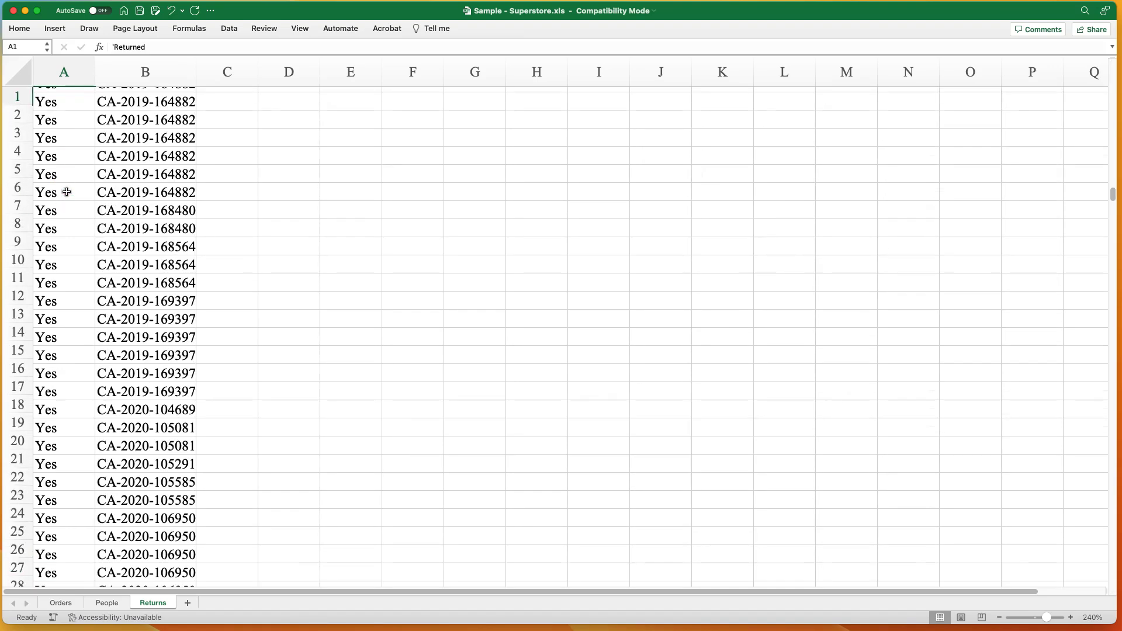
key("ctrl+Down")
key("ctrl+Up")
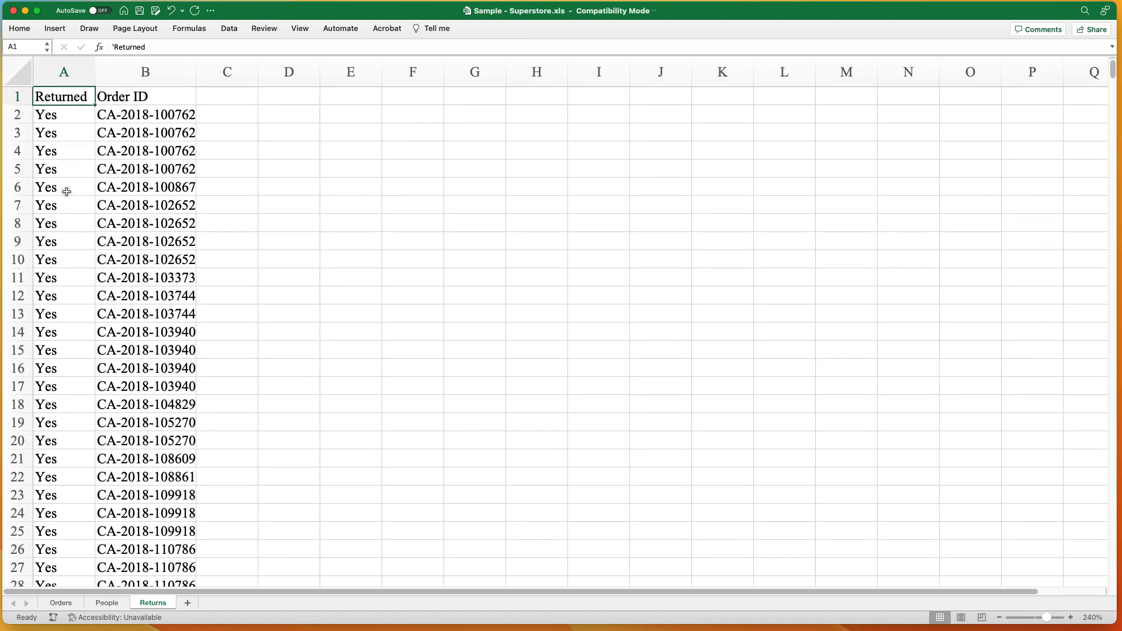
left_click(122, 116)
left_click(64, 603)
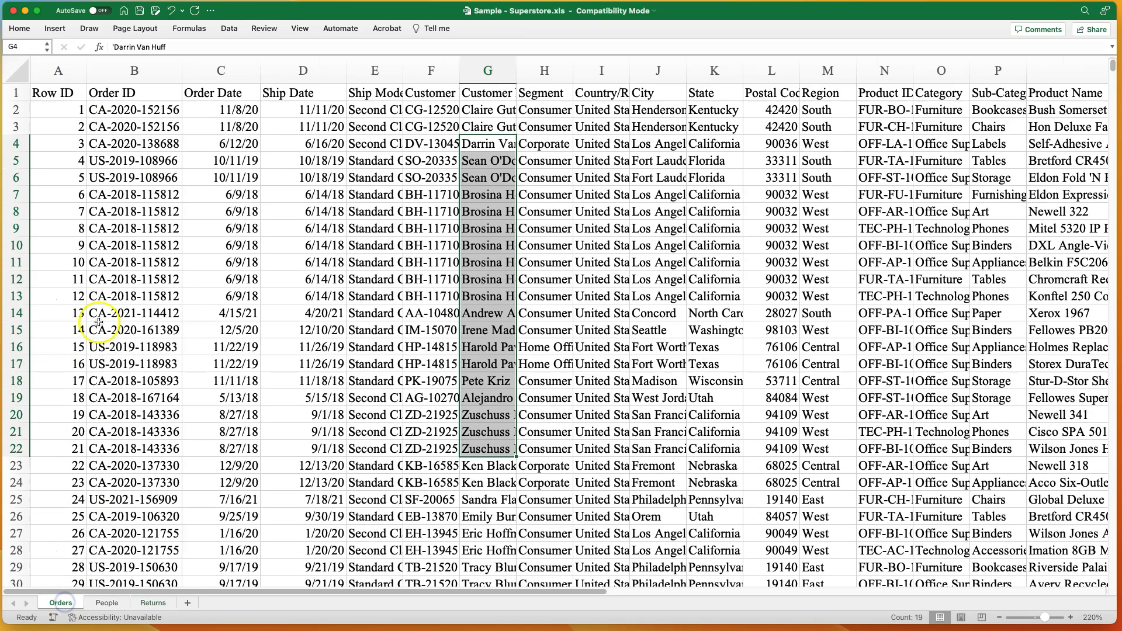
left_click(130, 109)
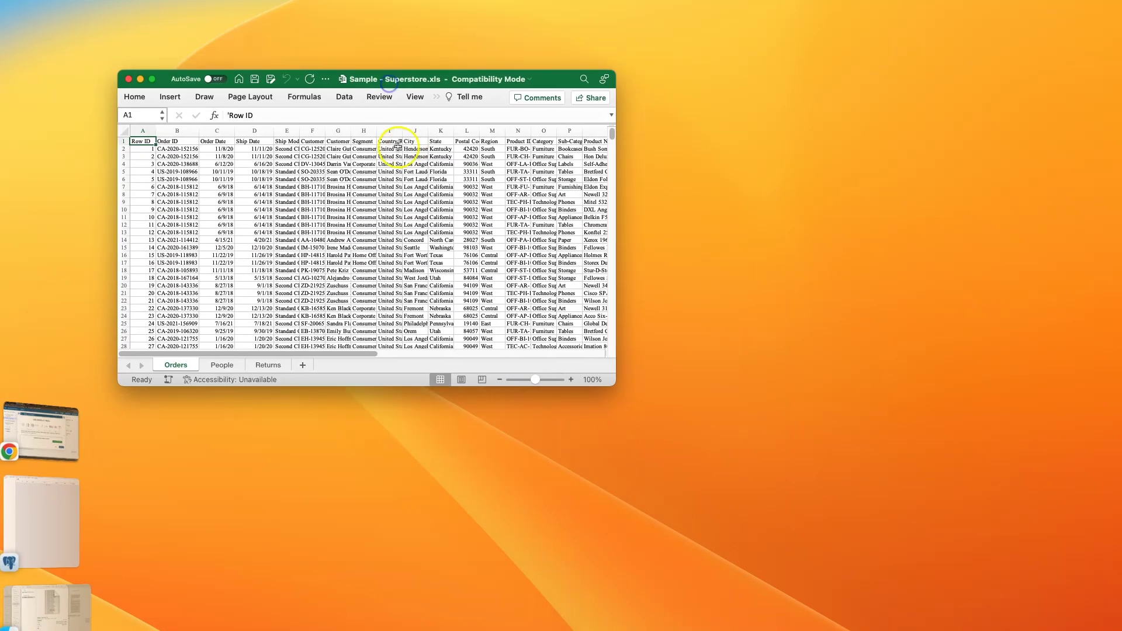
Enlarge and zoom the Orders sheet, then select the Orders named range from the Name Box.
left_click(285, 224)
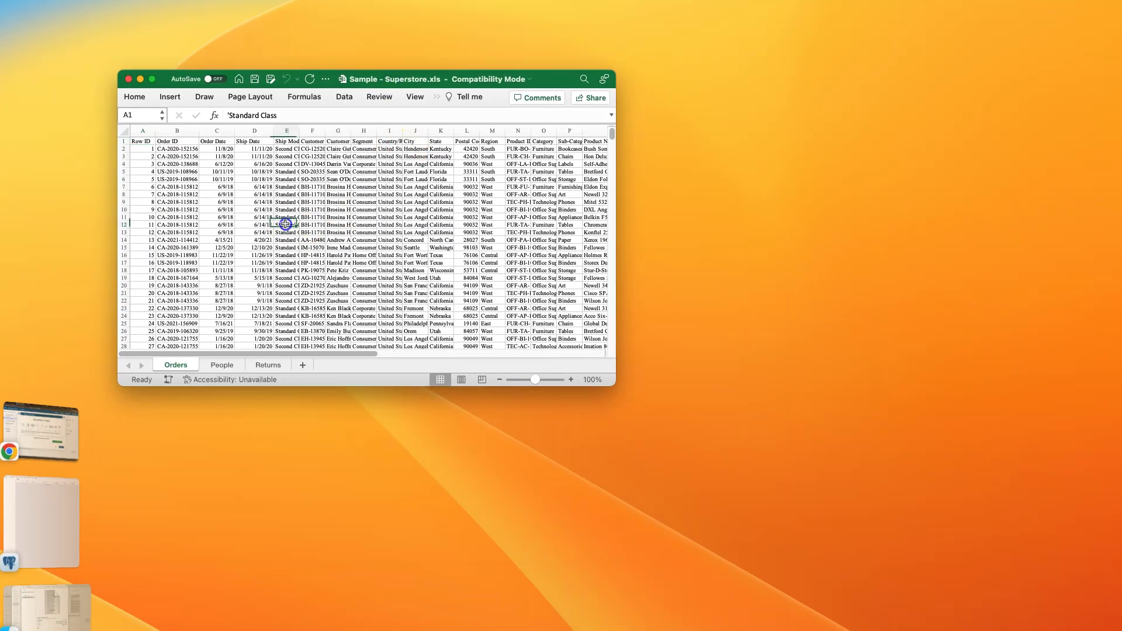
double_click(617, 385)
left_click(974, 576)
left_click(974, 577)
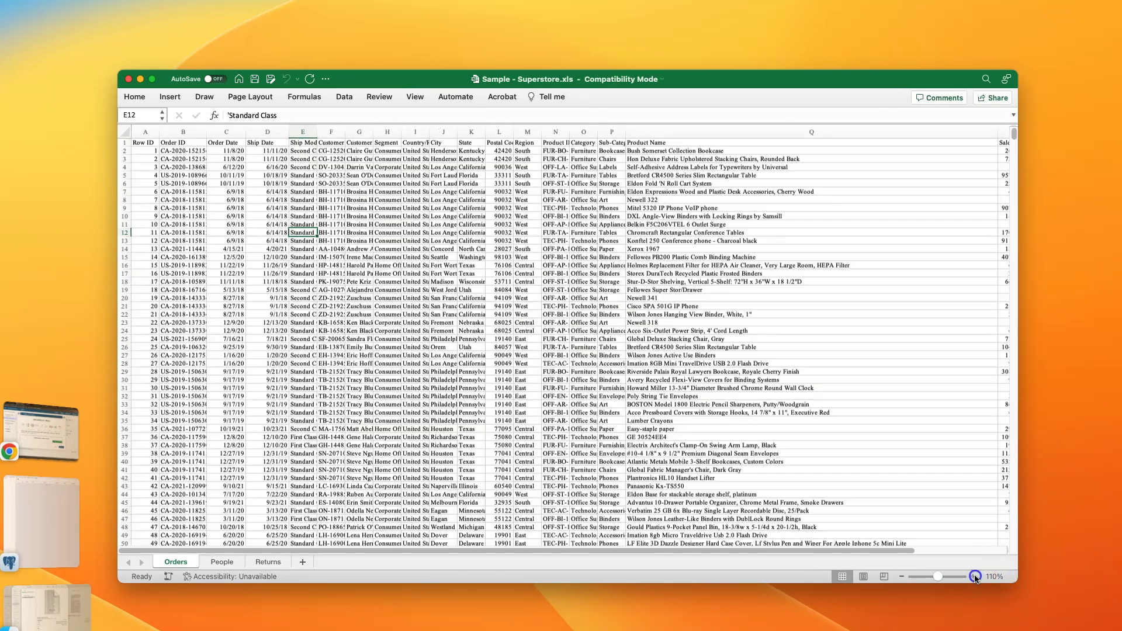
left_click(974, 577)
left_click(973, 576)
left_click(973, 576)
left_click(974, 576)
left_click(974, 576)
left_click(973, 577)
left_click(973, 577)
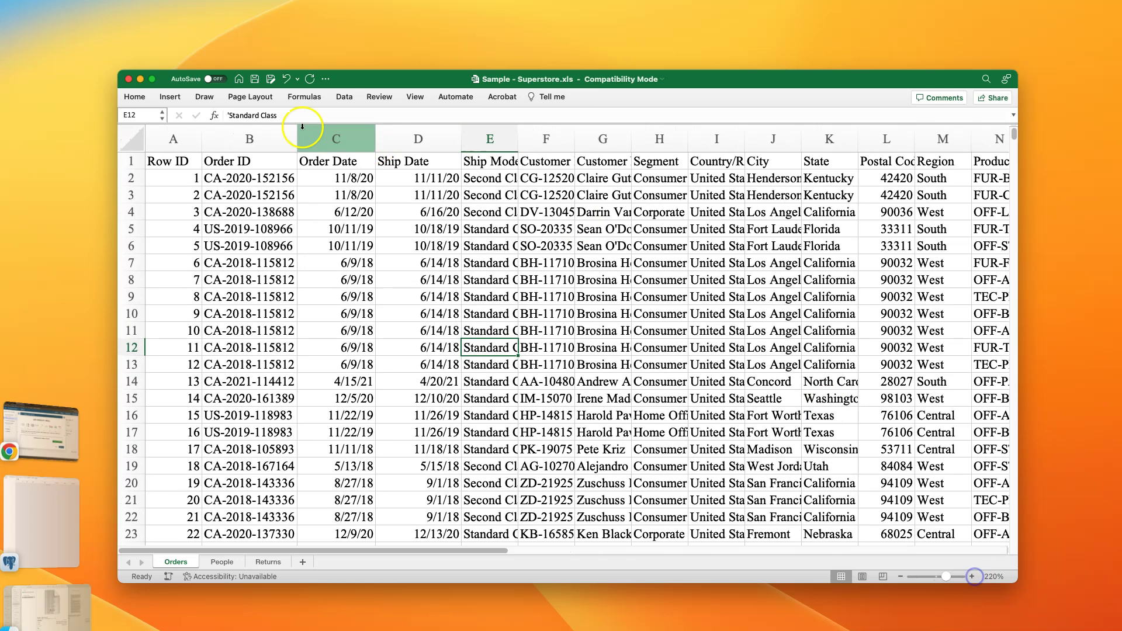
left_click(179, 161)
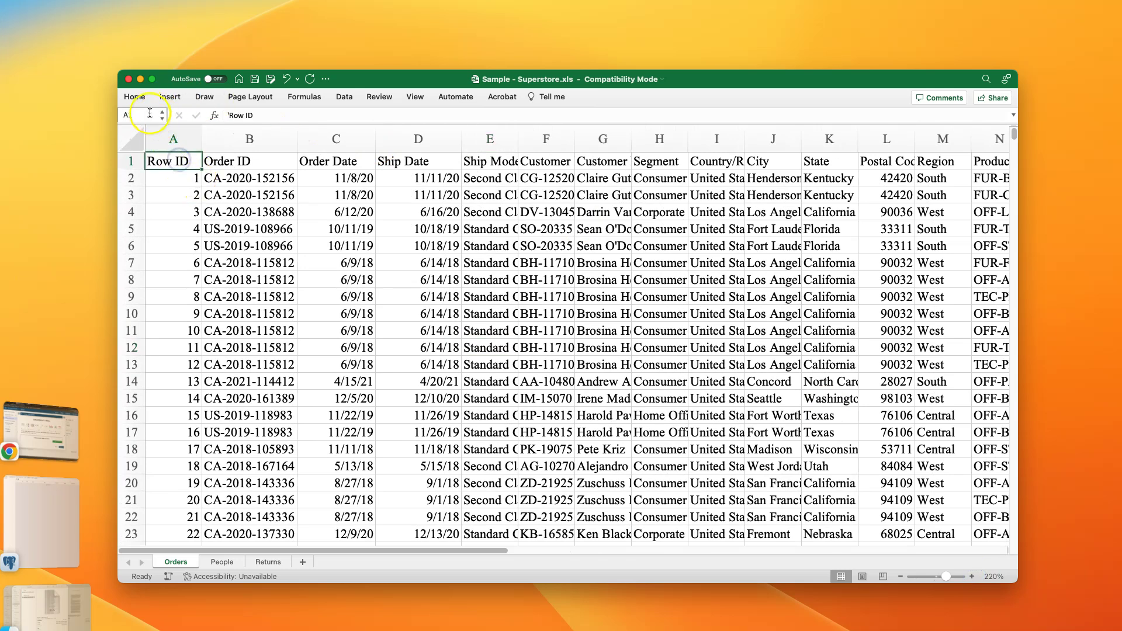
left_click(163, 115)
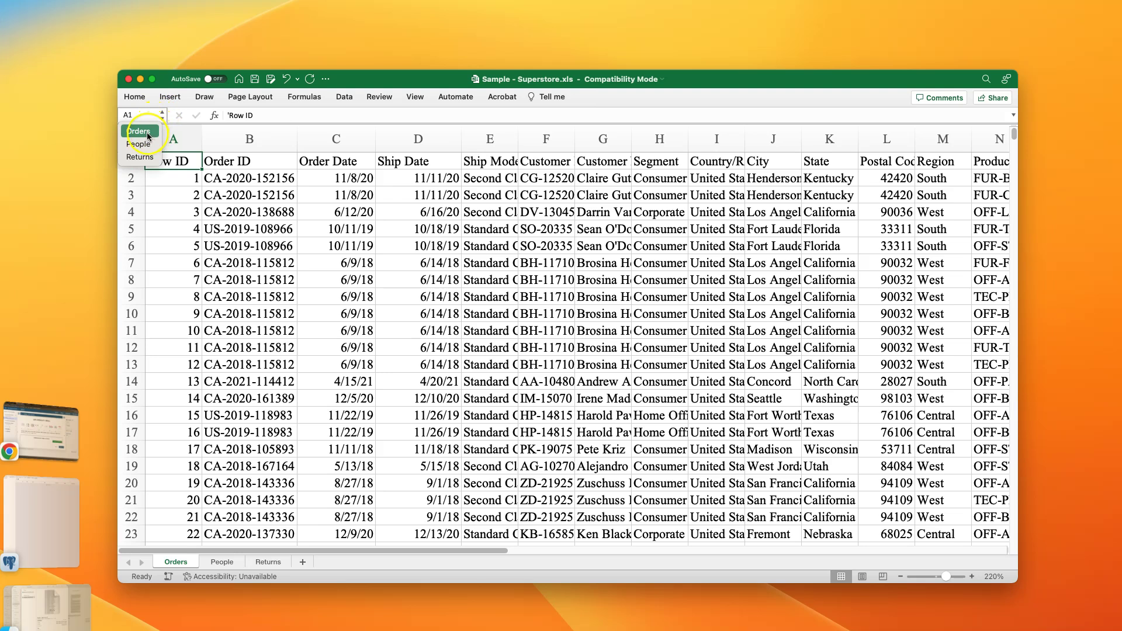
left_click(148, 134)
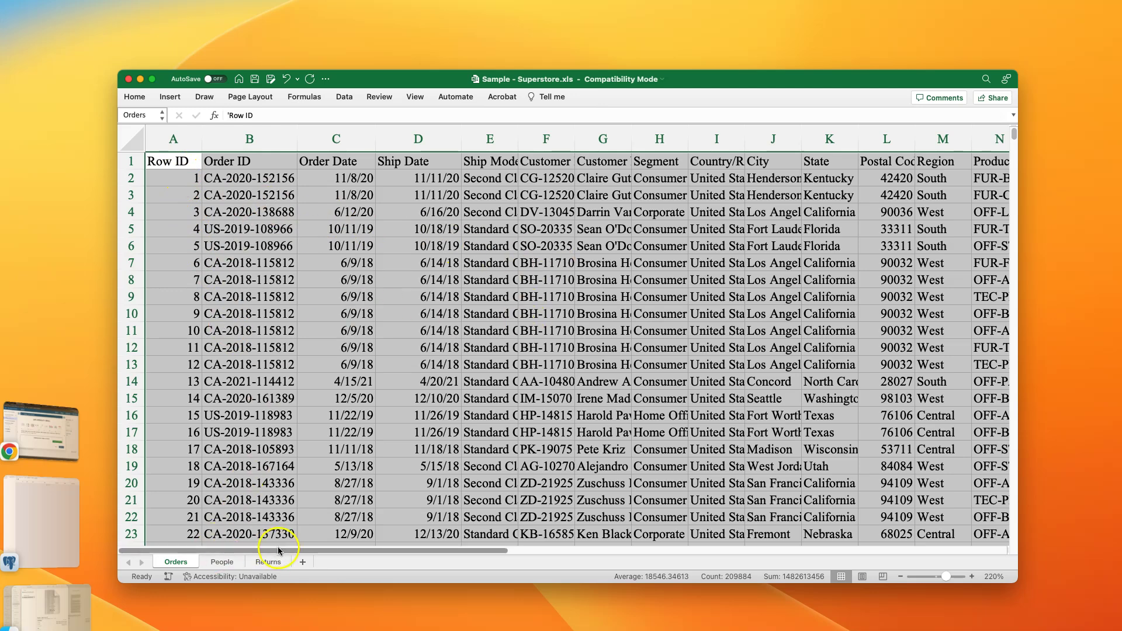
Scroll to the bottom of the Orders range at row 9995 and close the workbook.
left_click_drag(283, 552, 811, 530)
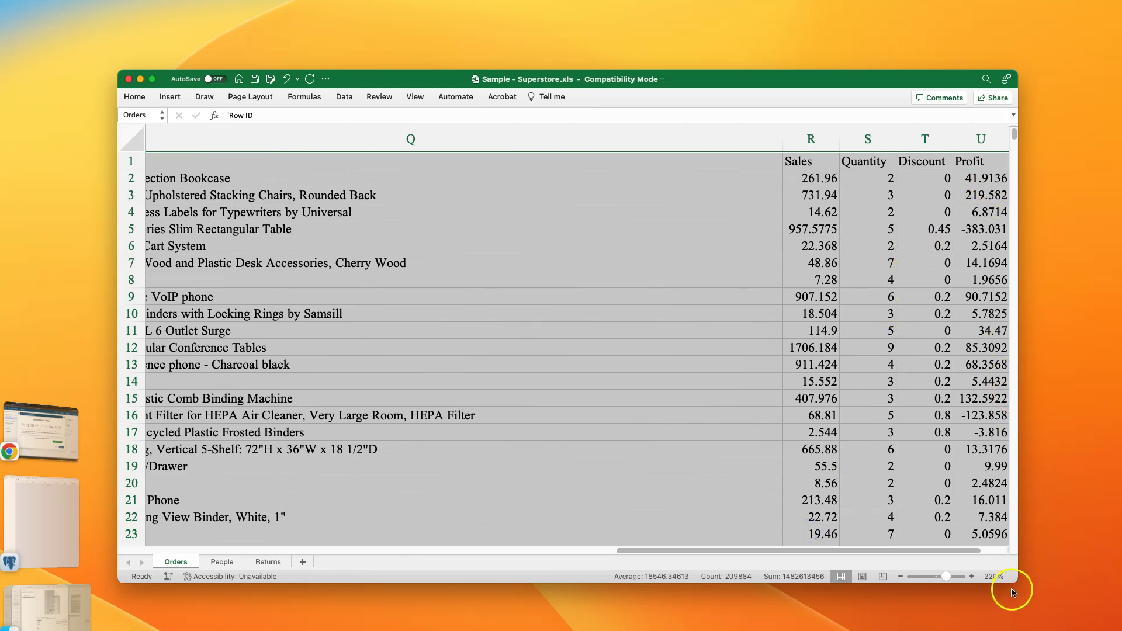
left_click_drag(1013, 582, 1098, 617)
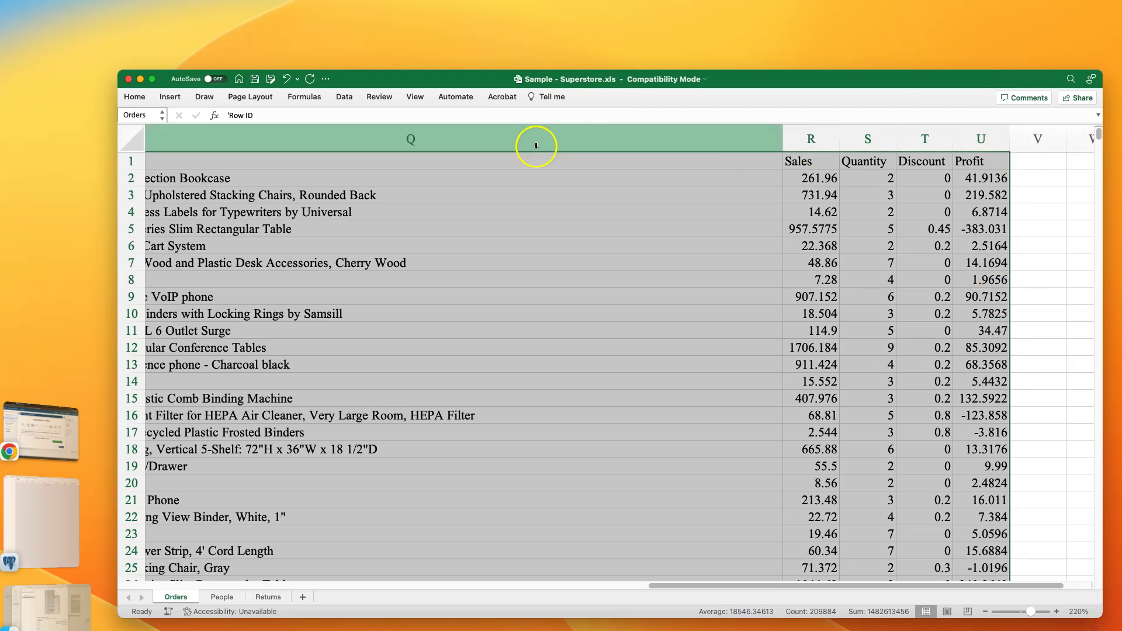
scroll(1020, 388, "down", 3)
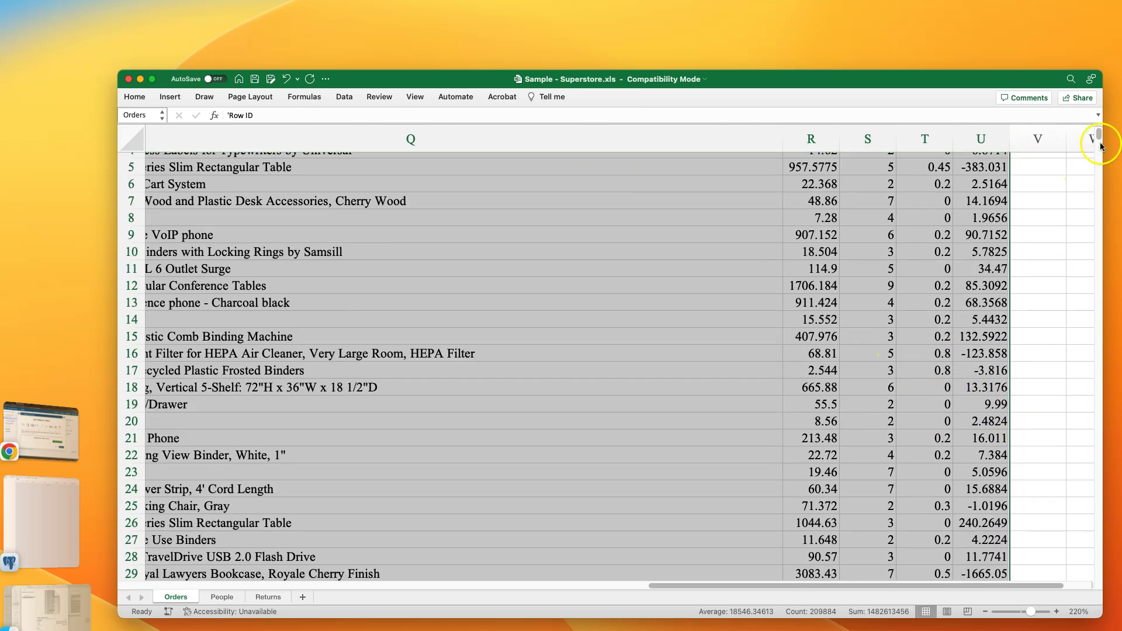
left_click_drag(1099, 137, 1058, 560)
scroll(1055, 559, "down", 5)
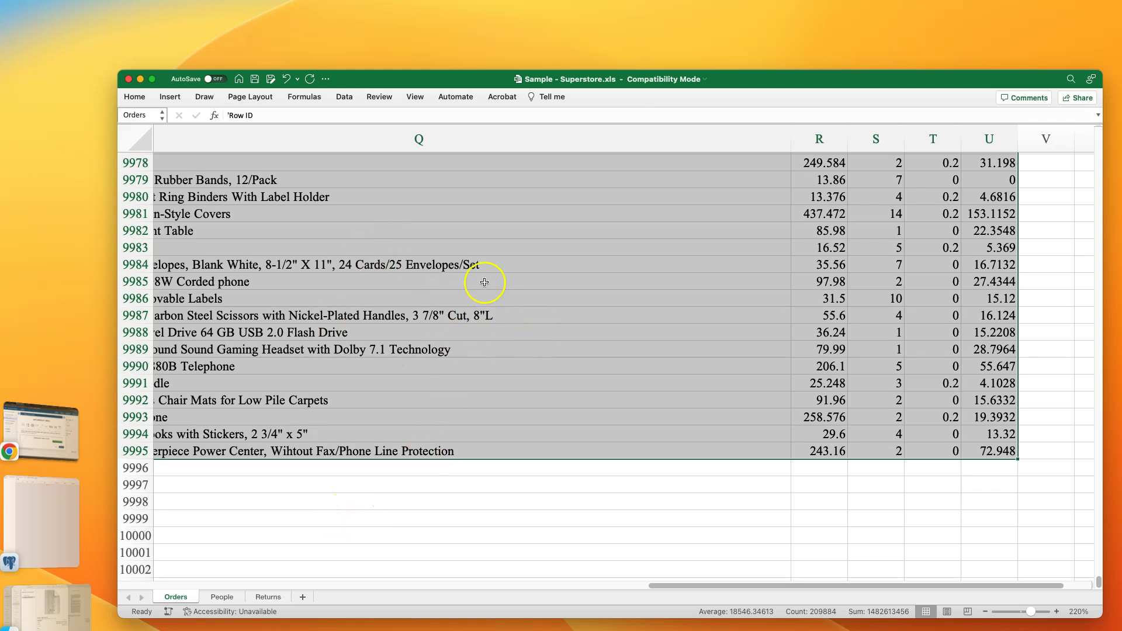
left_click(129, 78)
Place the Orders sheet on the canvas, previewing its 21 fields and 9994 rows.
left_click(41, 520)
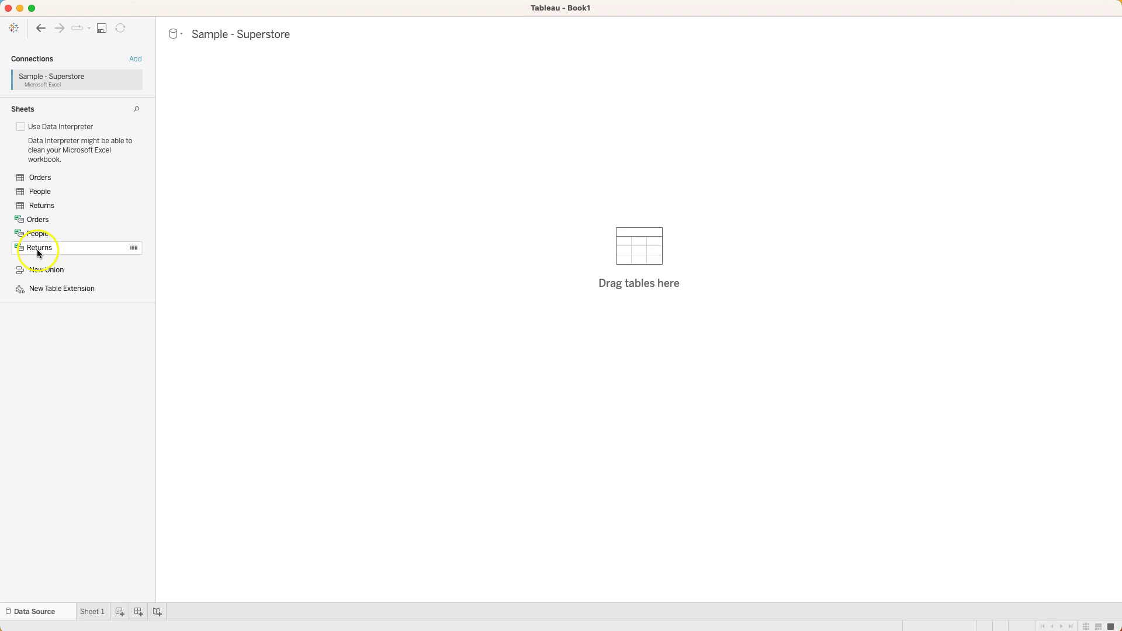
left_click_drag(46, 180, 377, 140)
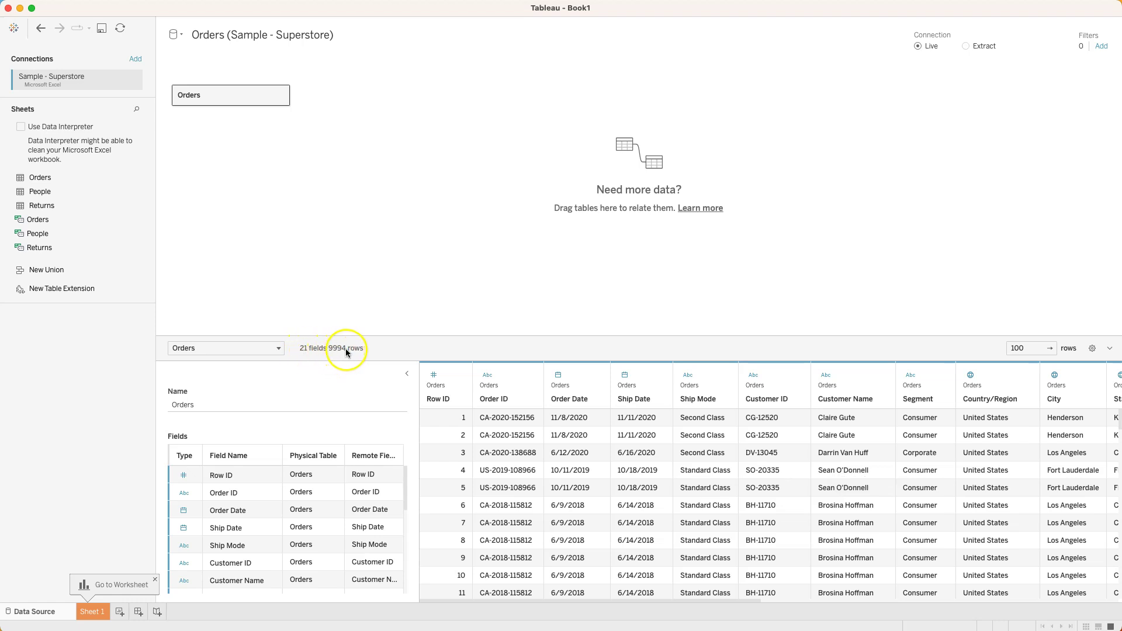
left_click(279, 349)
left_click(219, 397)
left_click(263, 311)
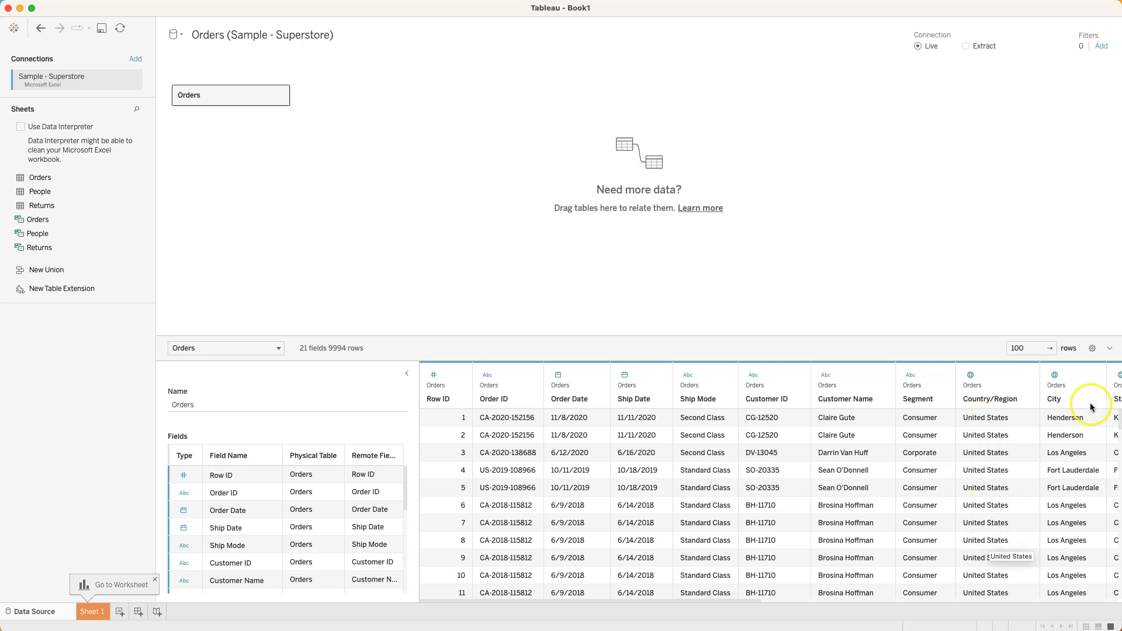
left_click_drag(754, 602, 1081, 627)
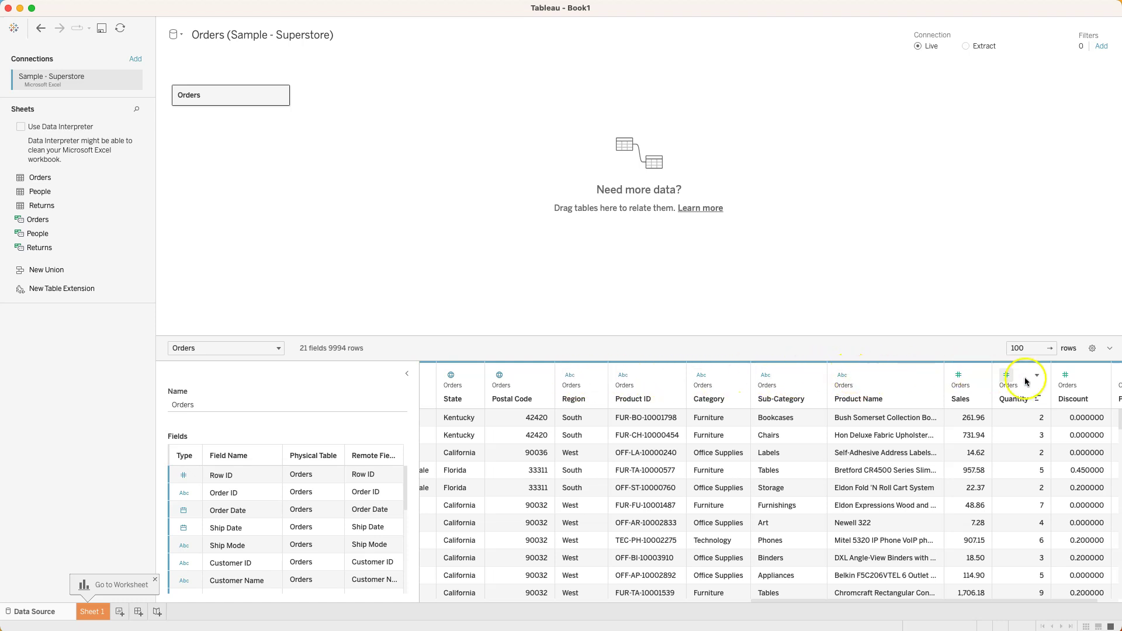
left_click_drag(859, 601, 881, 602)
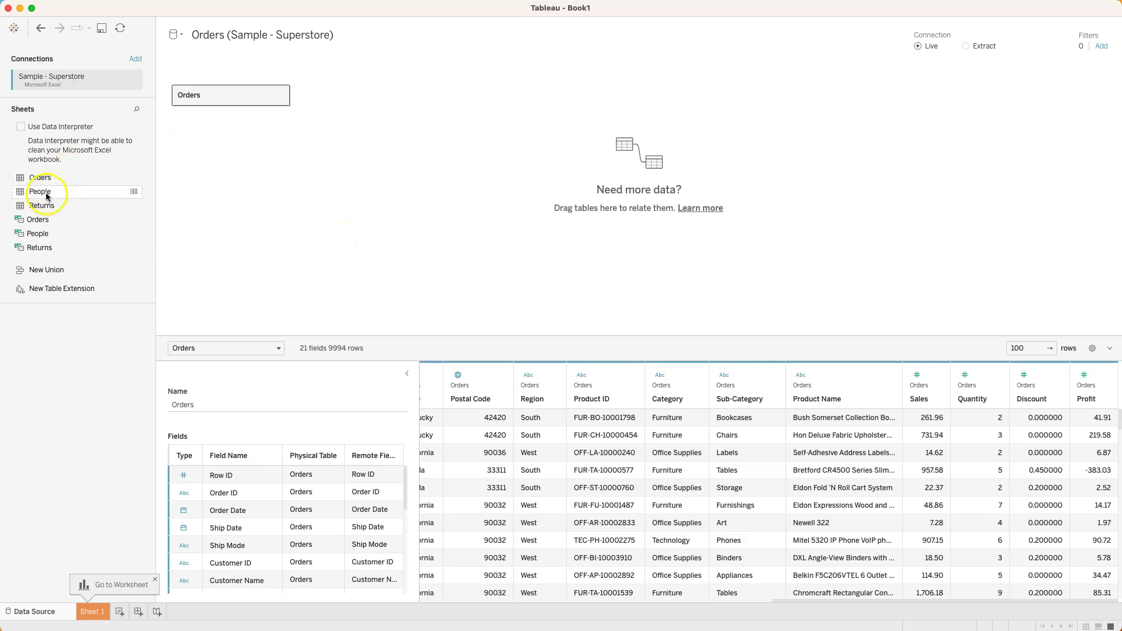
Add Returns beside Orders, creating the Order ID = Order ID (Returns) relationship.
left_click_drag(44, 206, 396, 99)
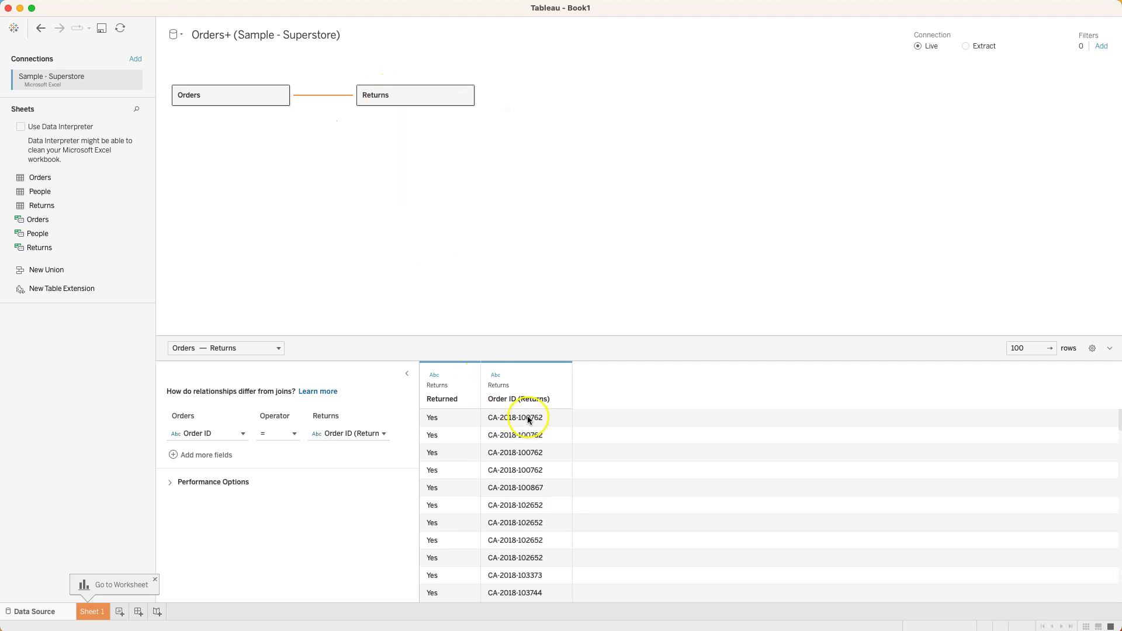
Inspect the Returns (2 fields, 800 rows) and Orders tables, then view their Order ID relationship.
left_click(394, 104)
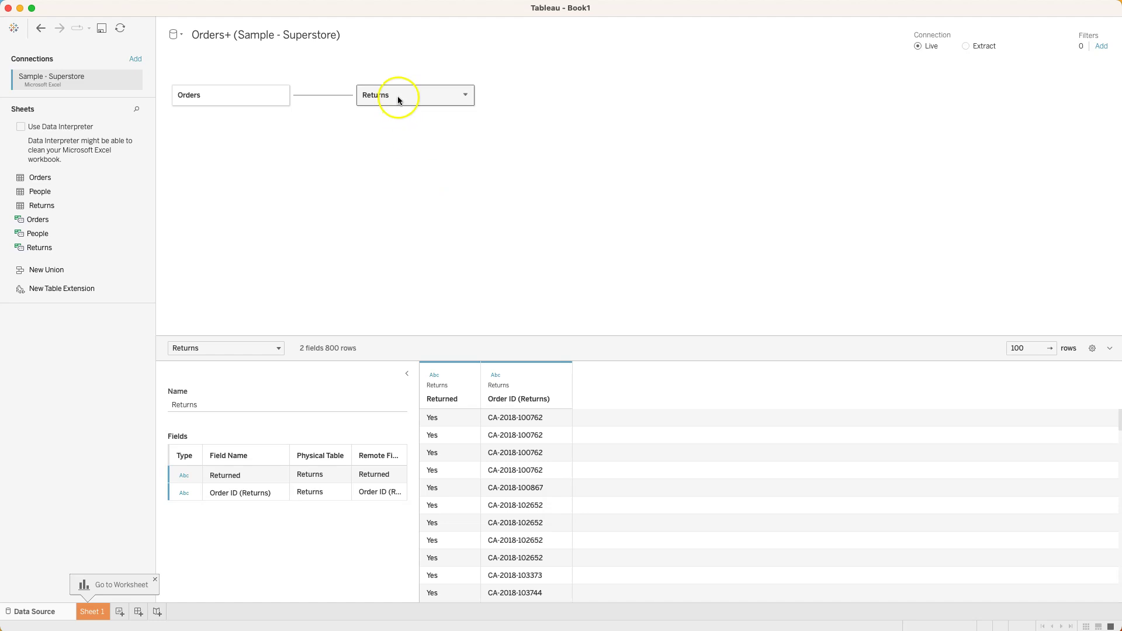
left_click(239, 99)
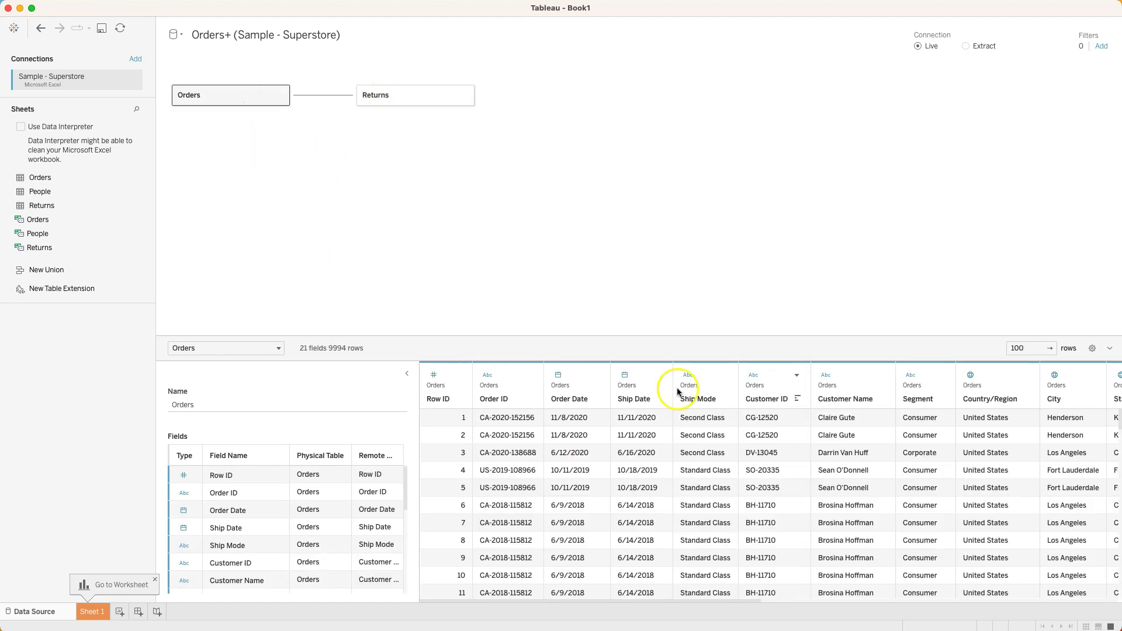
left_click(411, 99)
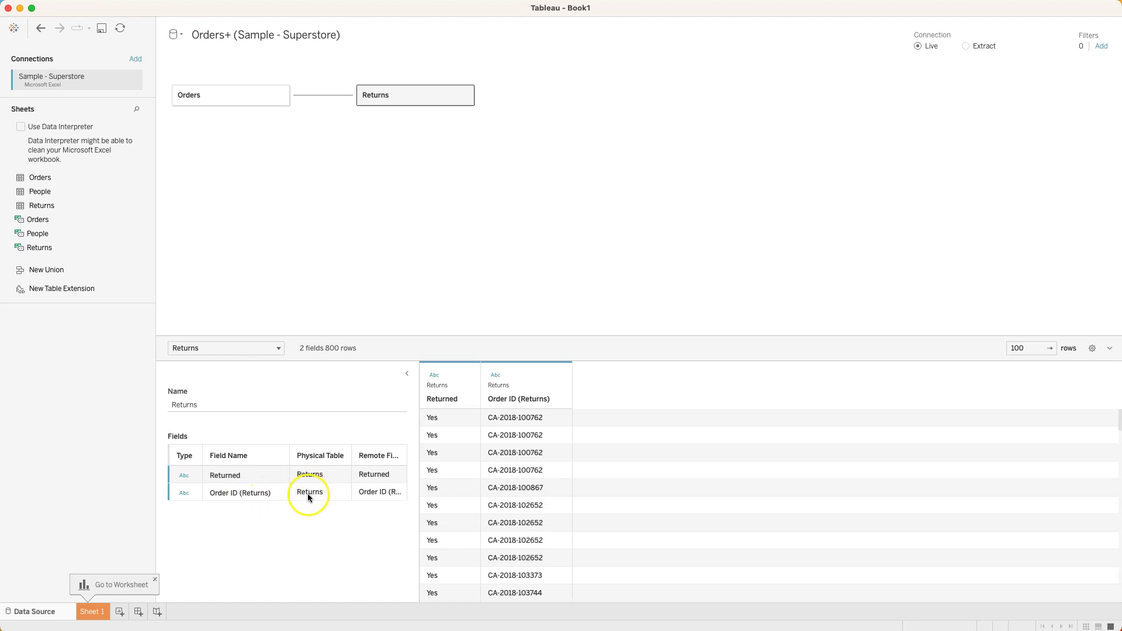
left_click(386, 495)
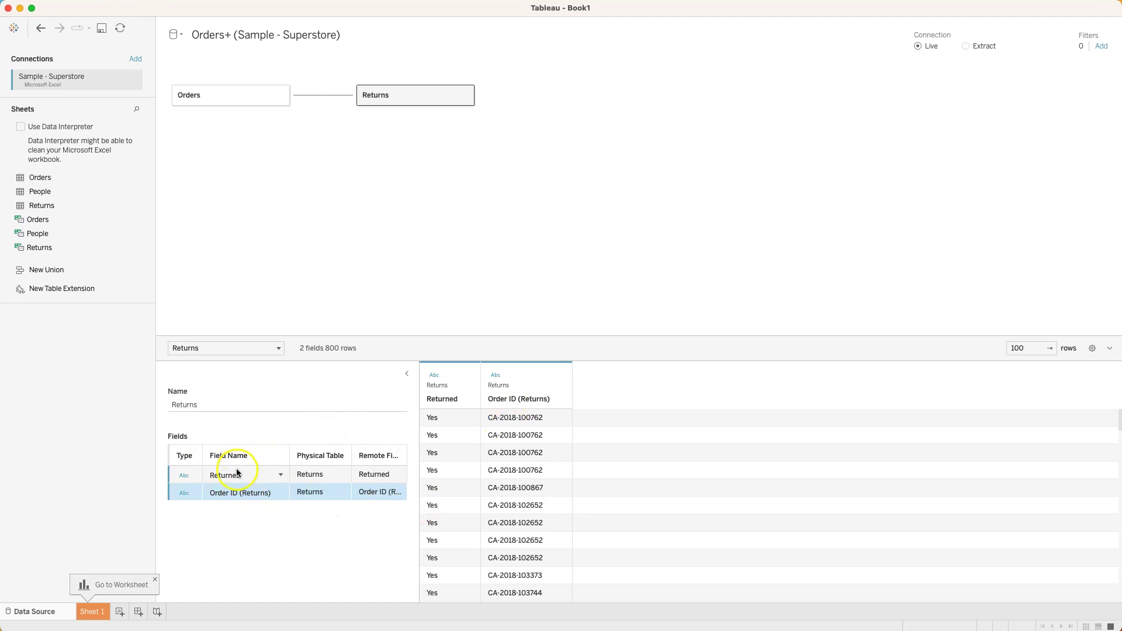
left_click(319, 95)
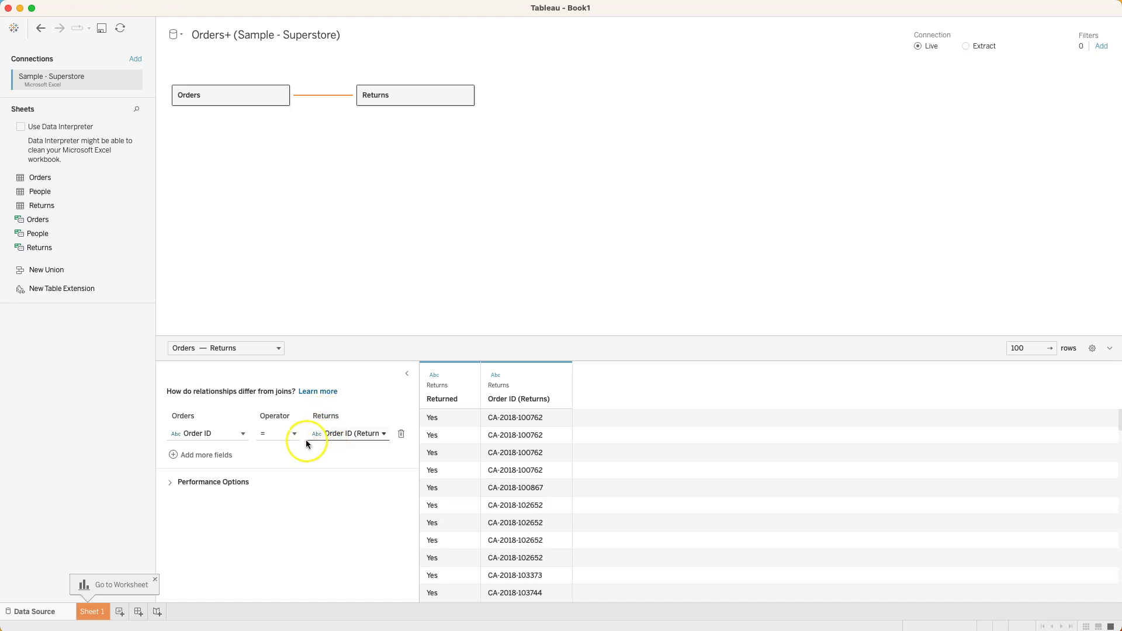
left_click(286, 434)
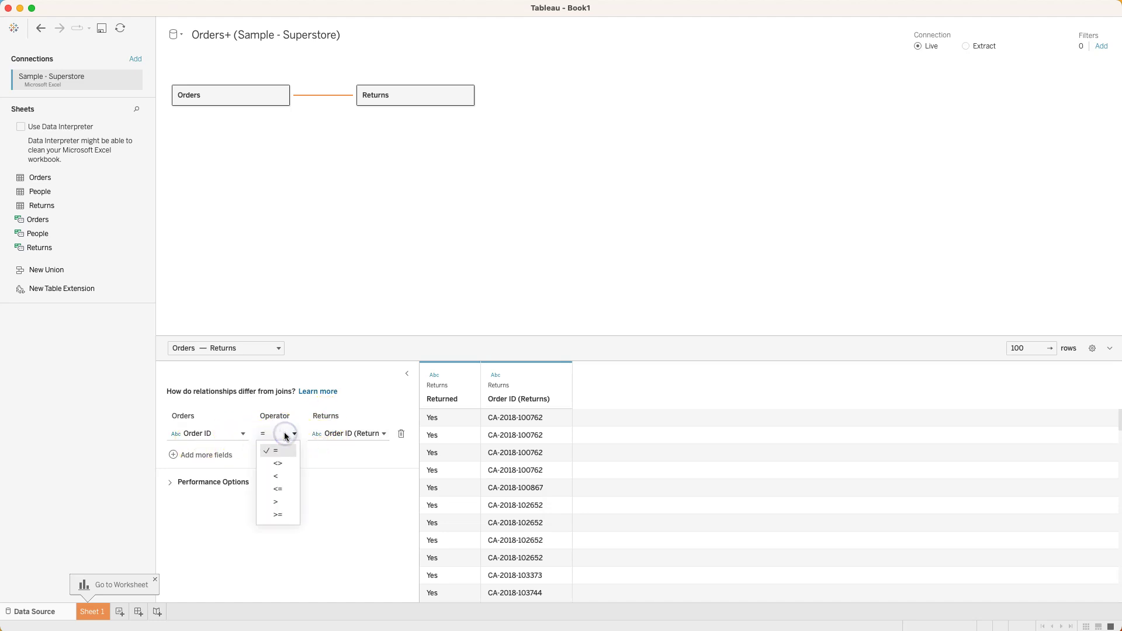
left_click_drag(286, 435, 280, 458)
left_click(231, 534)
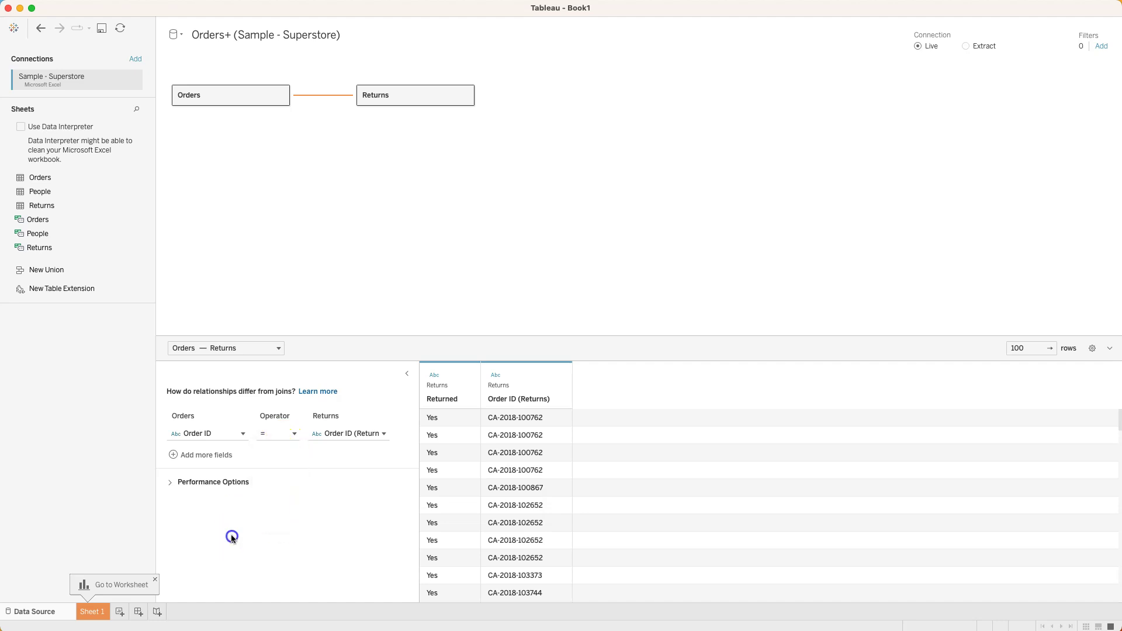
left_click(170, 483)
left_click(170, 491)
scroll(193, 493, "down", 1)
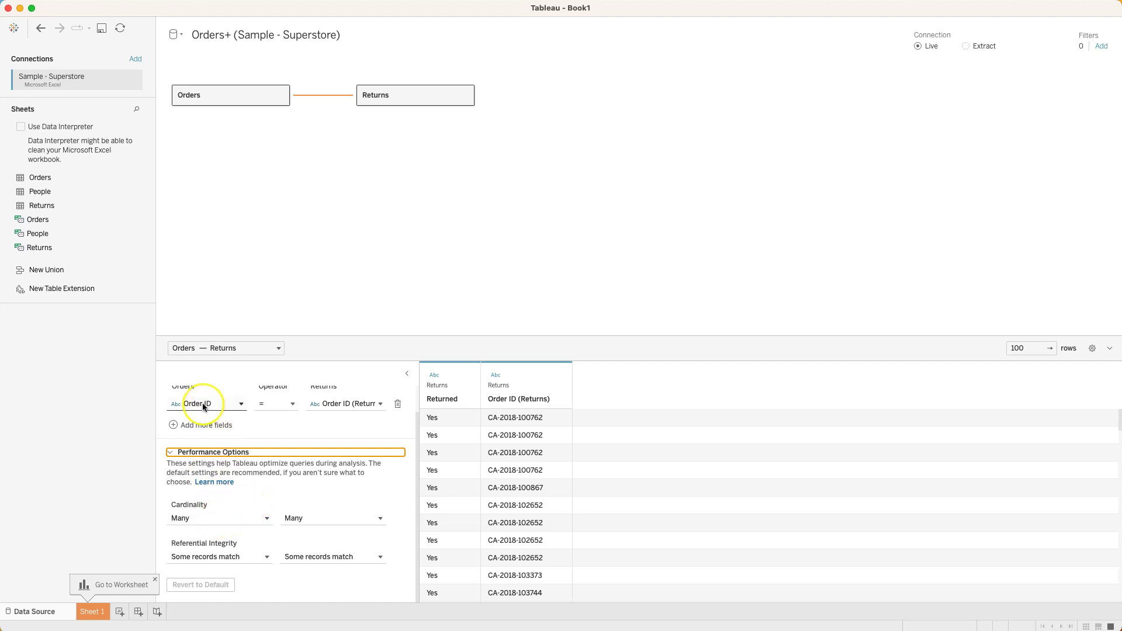
scroll(204, 407, "up", 1)
scroll(203, 403, "down", 1)
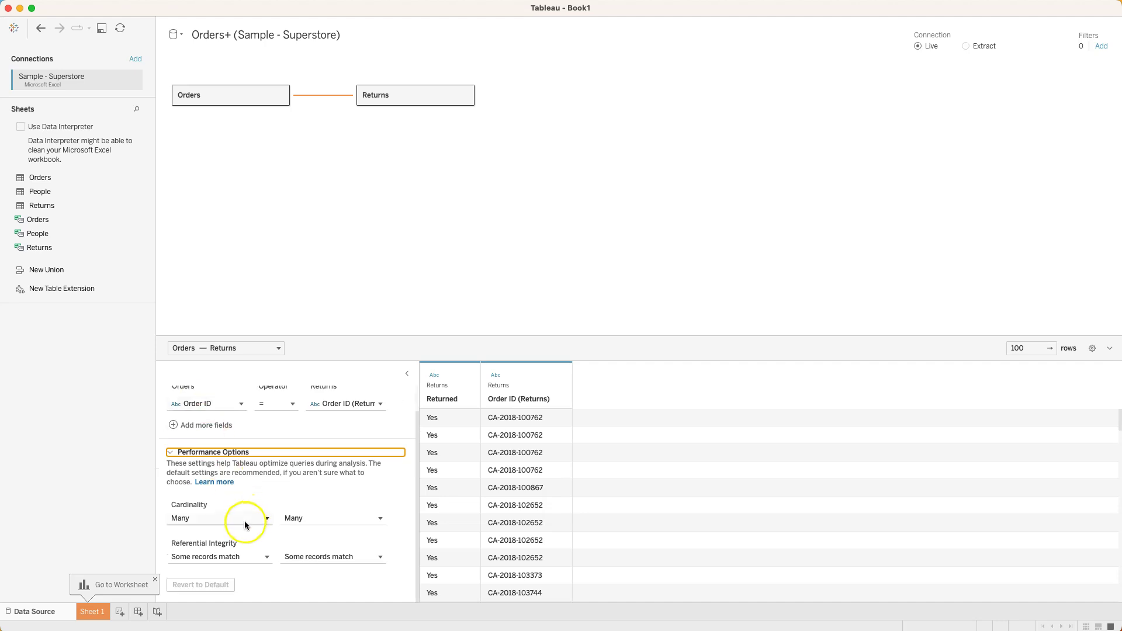
Scroll through all Orders columns in the preview grid, then relate People to Orders on Region.
mouse_move(338, 521)
left_click(217, 93)
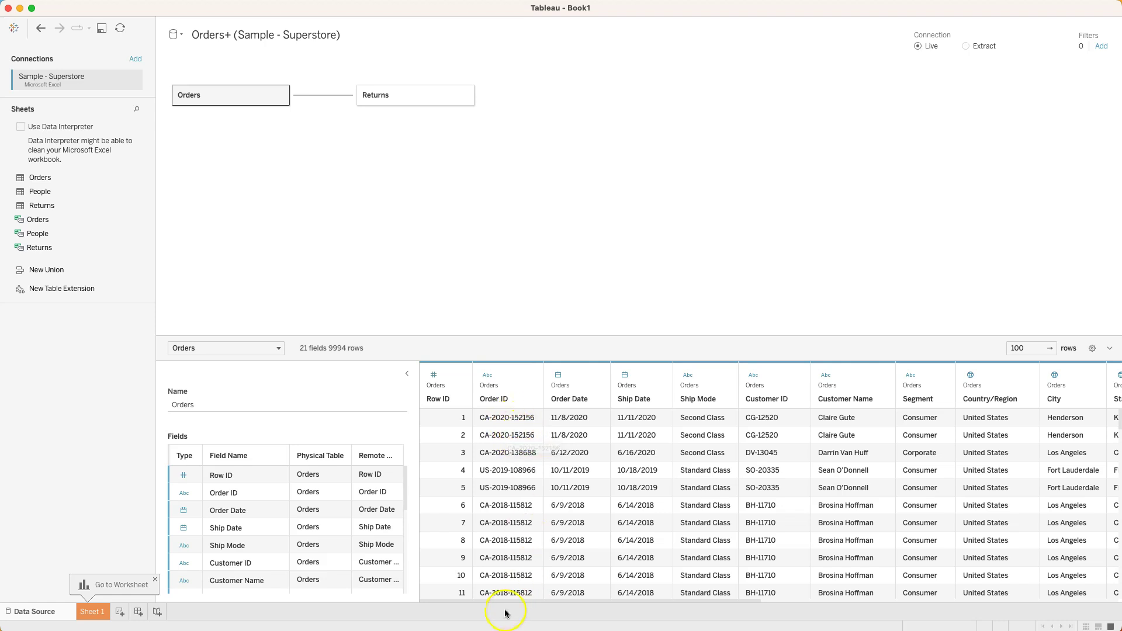
left_click_drag(505, 602, 873, 611)
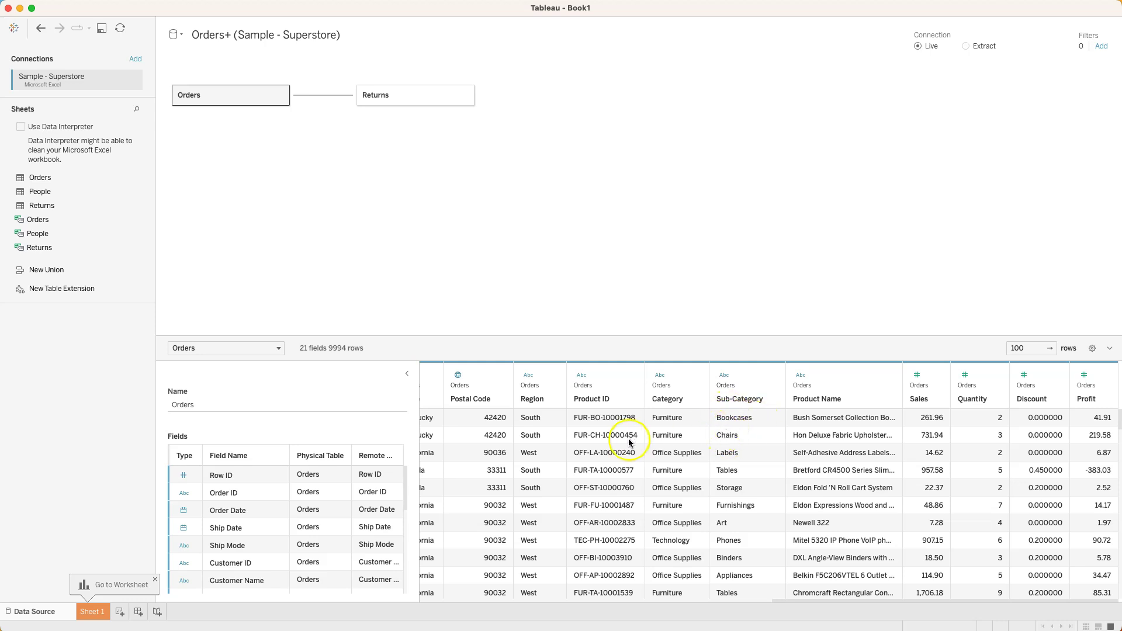
left_click_drag(842, 603, 440, 609)
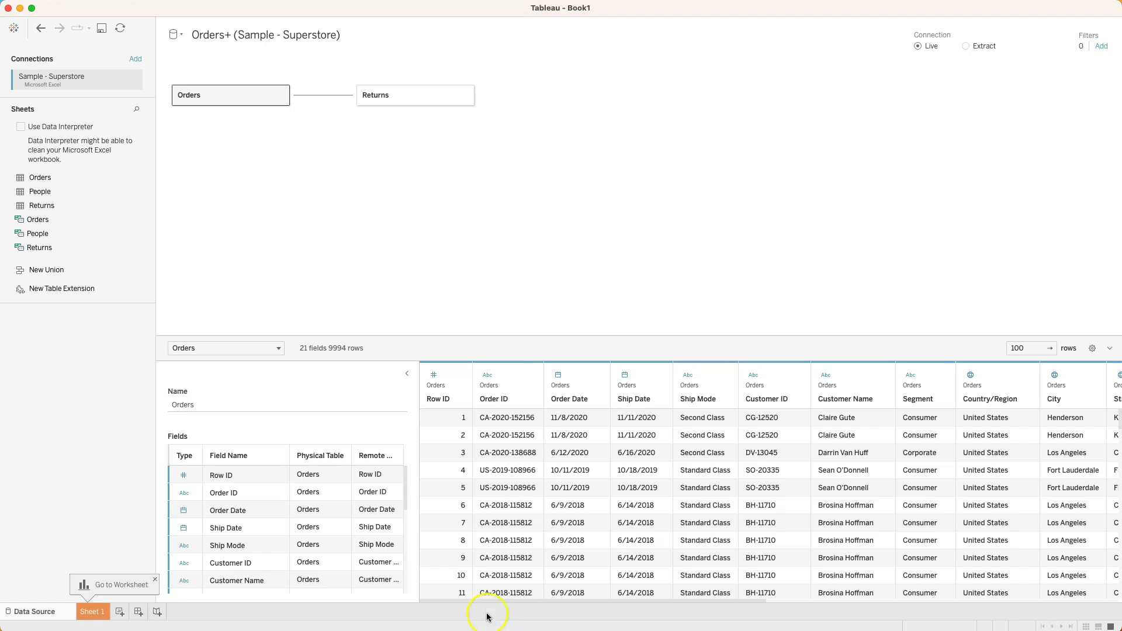
left_click_drag(490, 604, 538, 604)
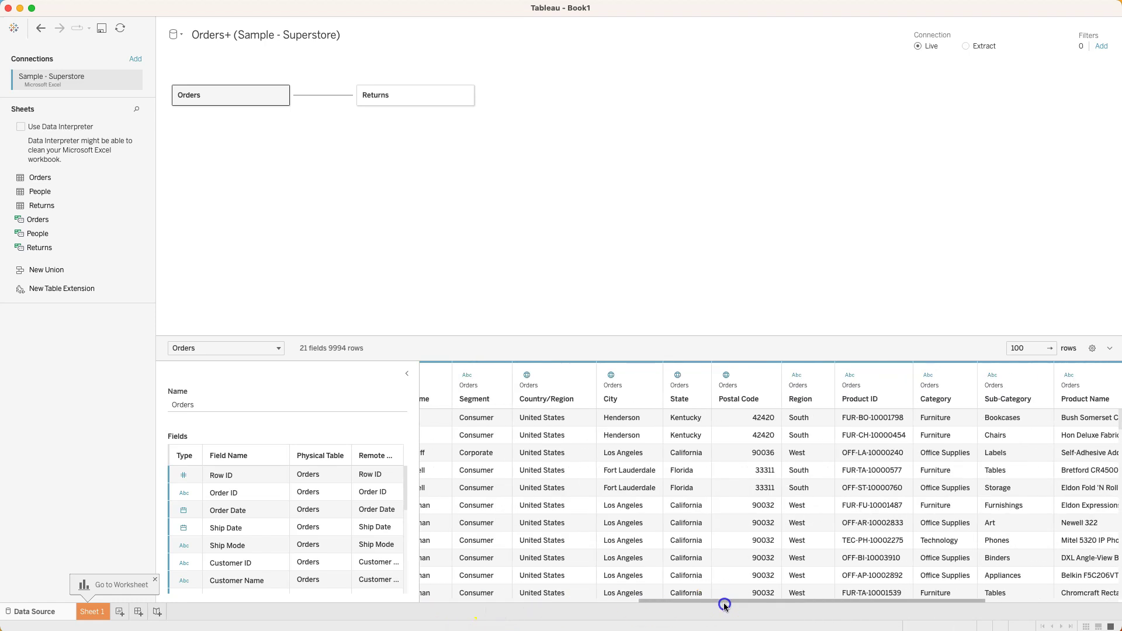
left_click_drag(738, 606, 849, 604)
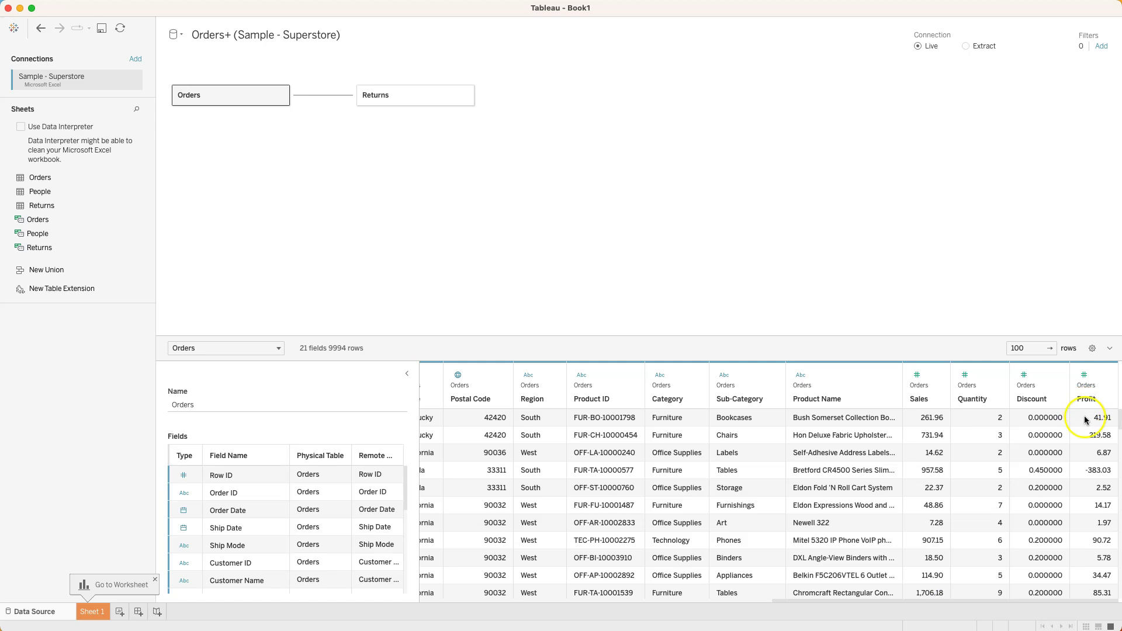
left_click_drag(916, 599, 633, 602)
left_click_drag(551, 612, 555, 605)
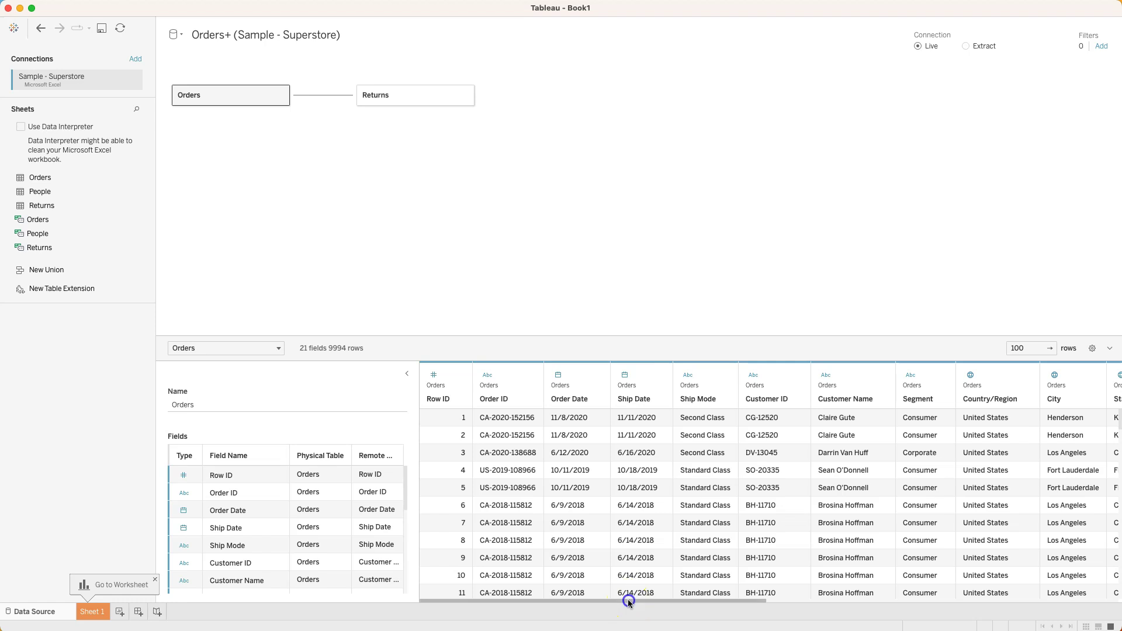
left_click_drag(633, 599, 932, 606)
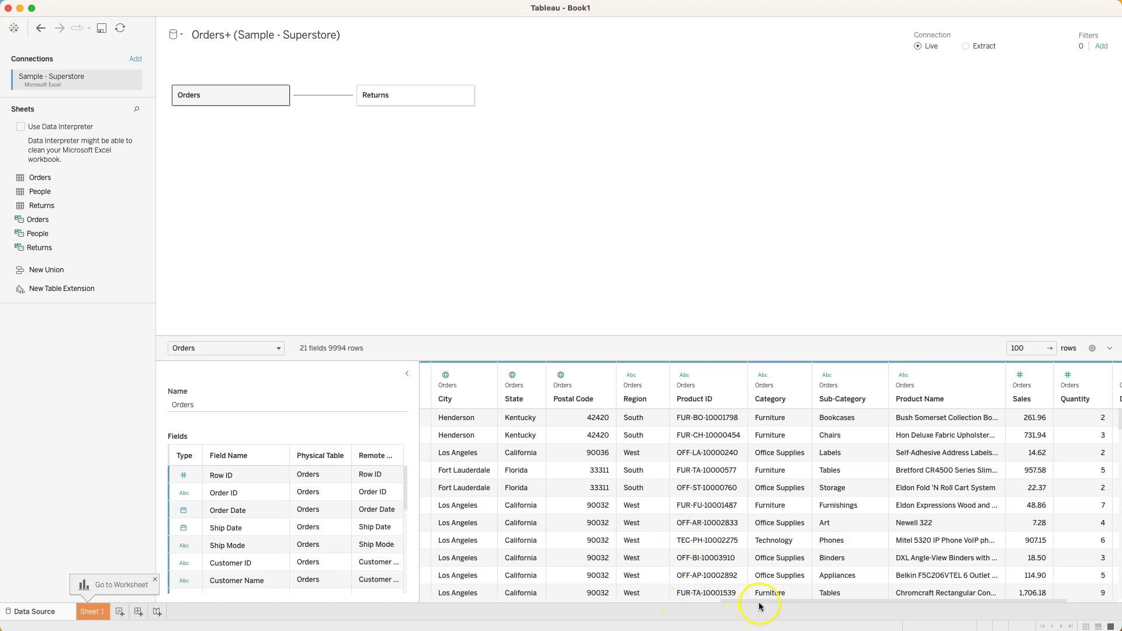
left_click_drag(760, 606, 451, 608)
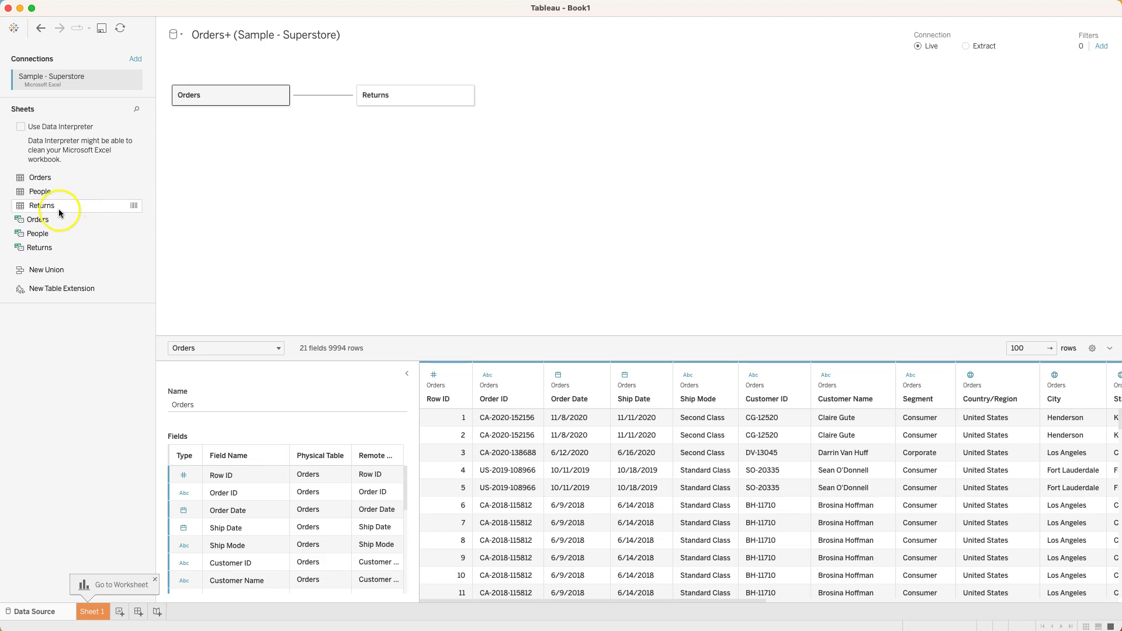
left_click_drag(41, 191, 284, 176)
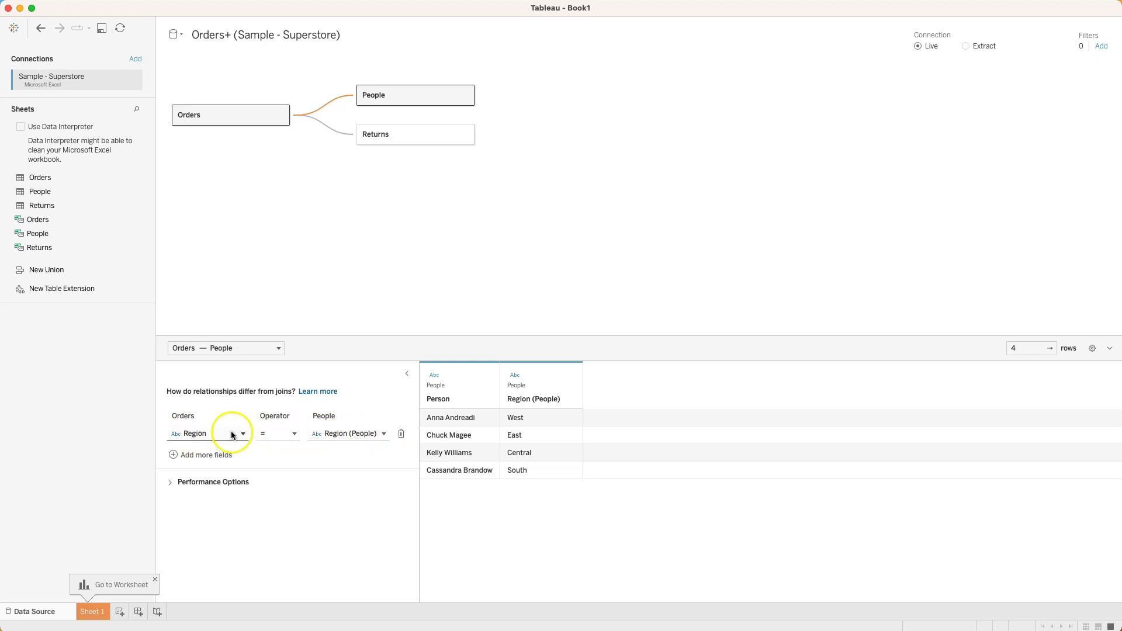
Add the People table beside Orders and compare its data preview with Orders' 21 fields and 9994 rows.
left_click(224, 115)
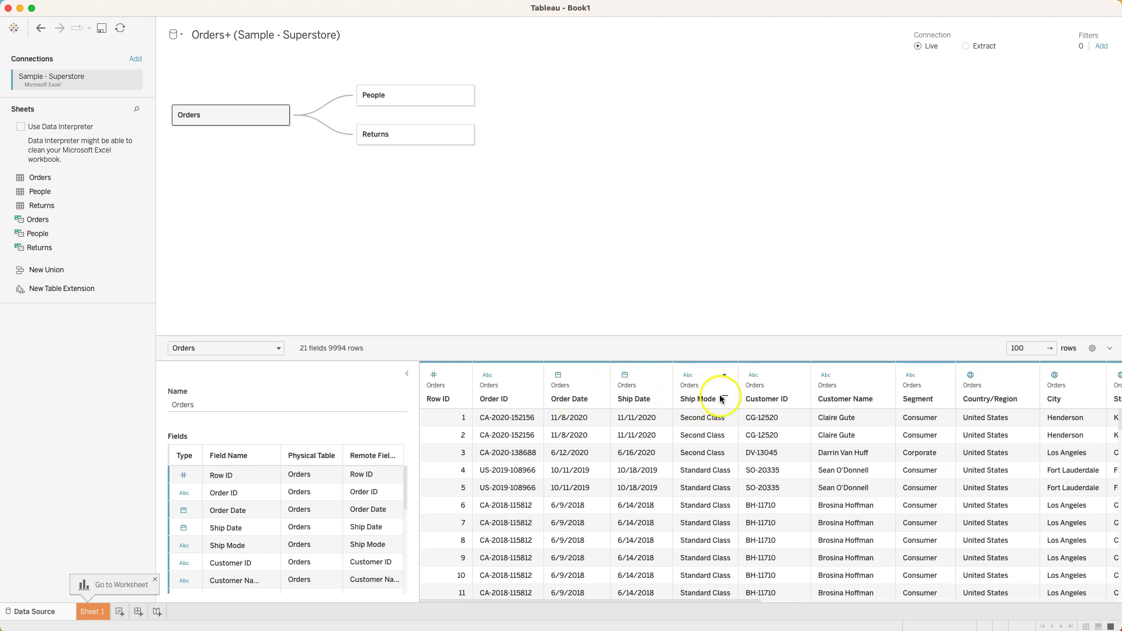
left_click_drag(514, 602, 771, 619)
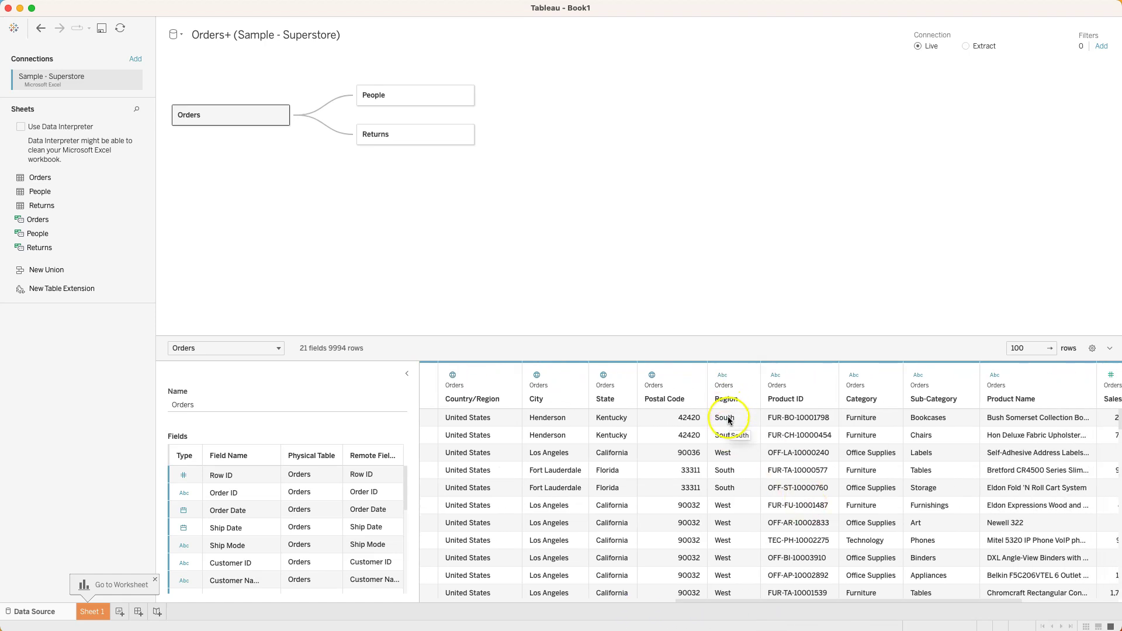
left_click(417, 101)
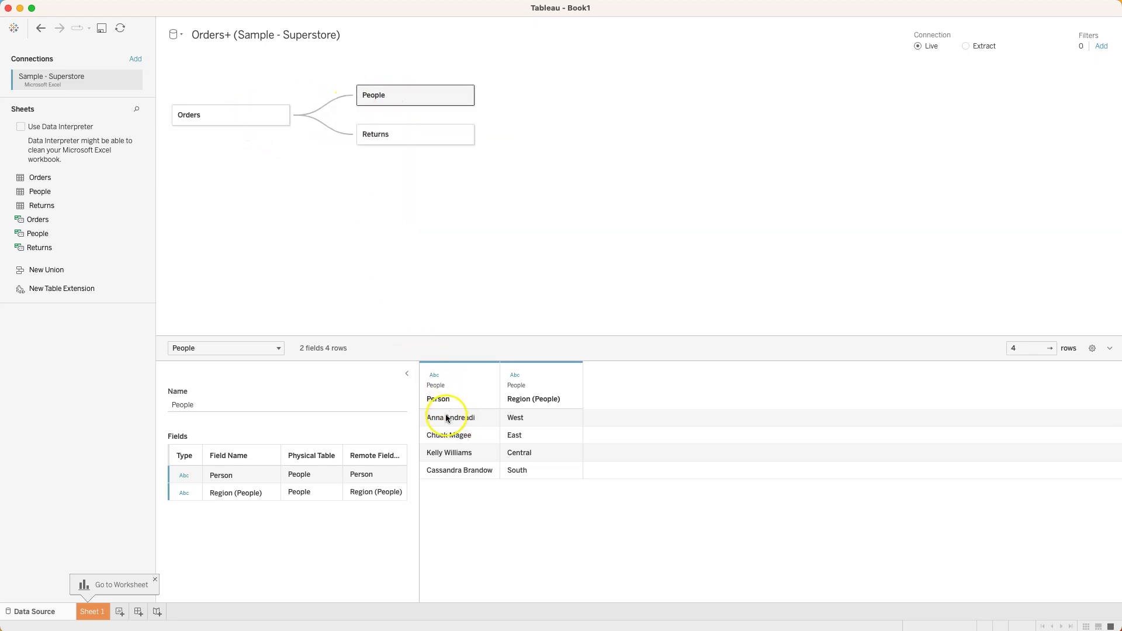
left_click(227, 119)
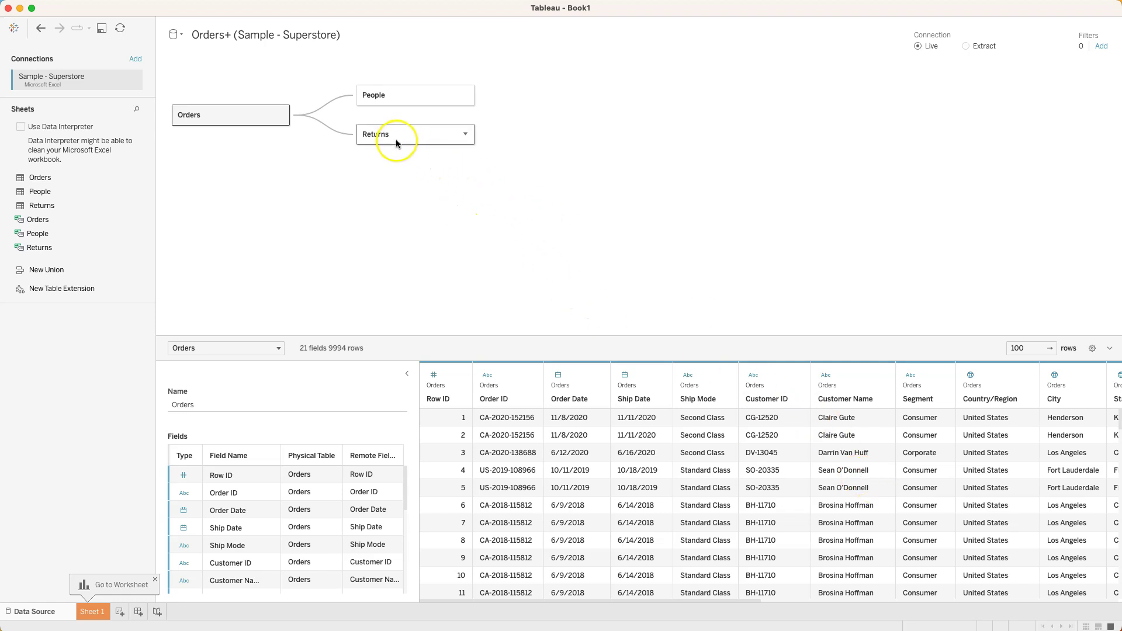
left_click(398, 97)
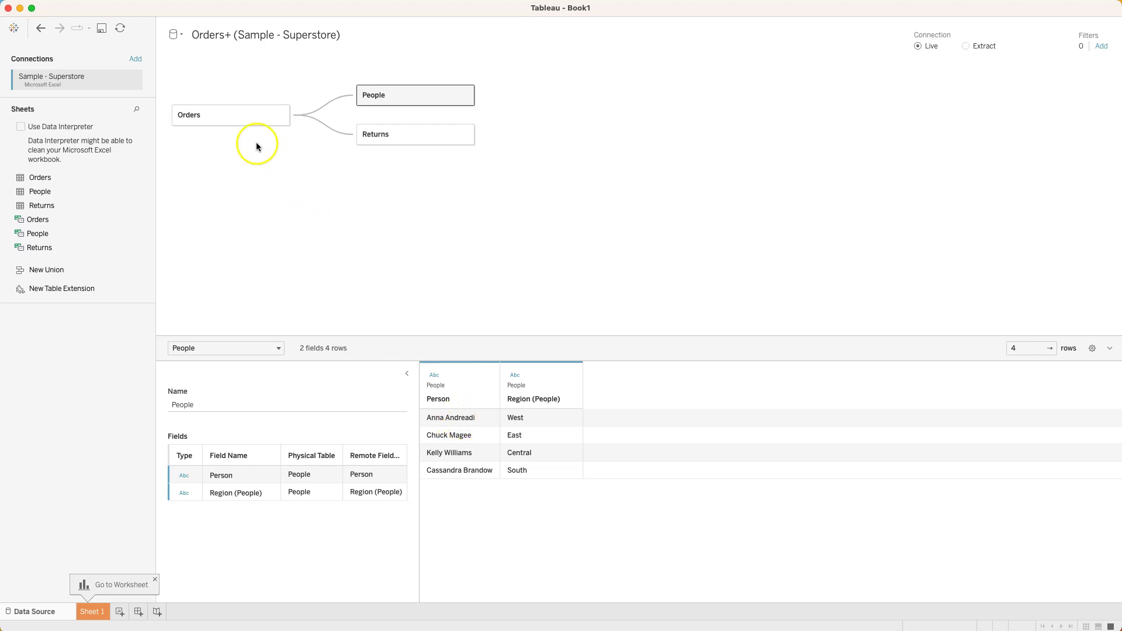
left_click(239, 123)
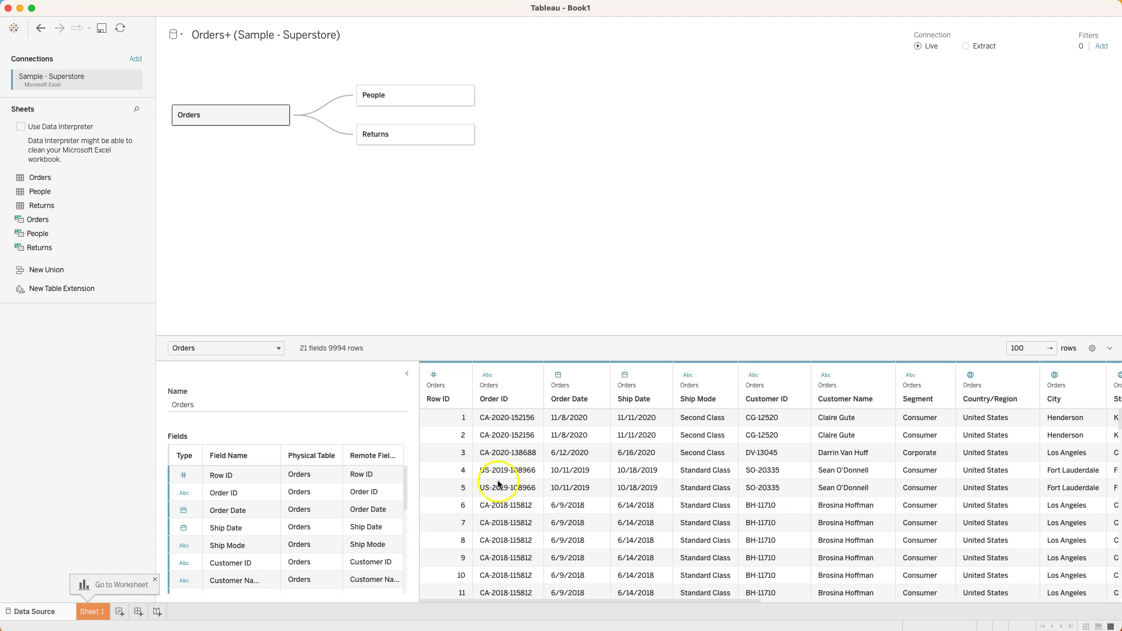
Match Orders' Customer Name to People's Person, then show the Many-to-Many and 'Some records match' performance options.
left_click(333, 103)
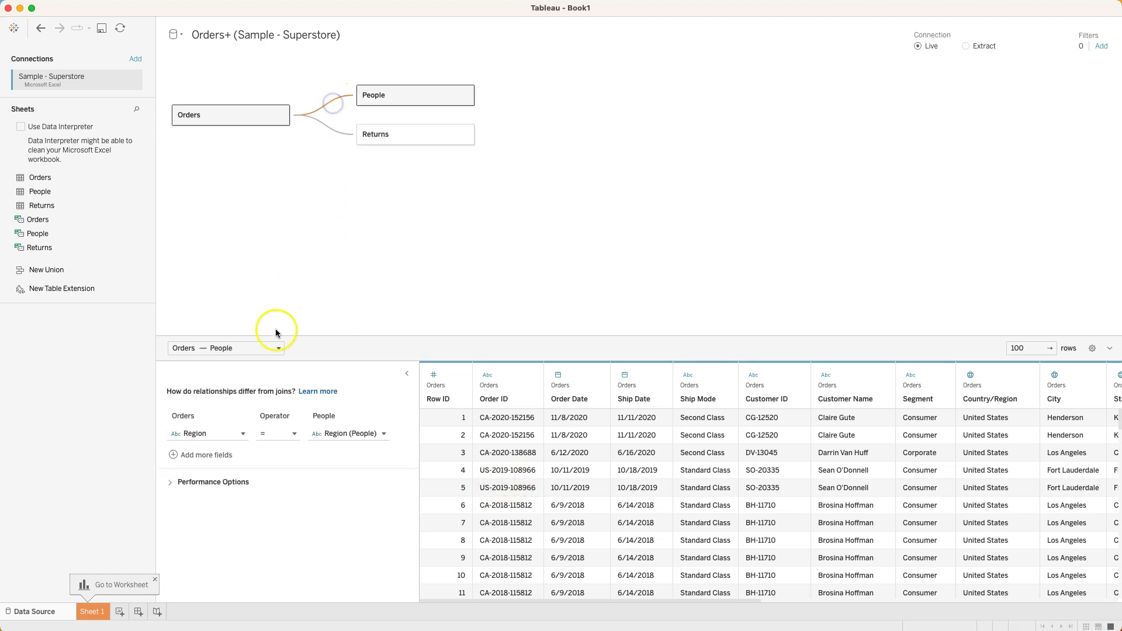
left_click(244, 434)
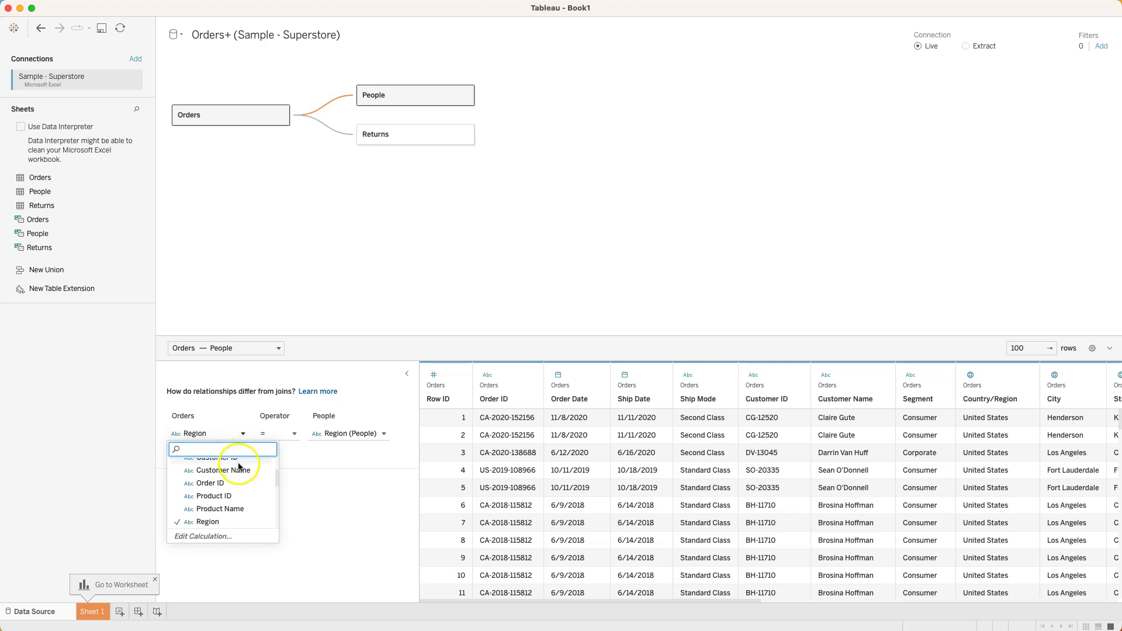
left_click(236, 470)
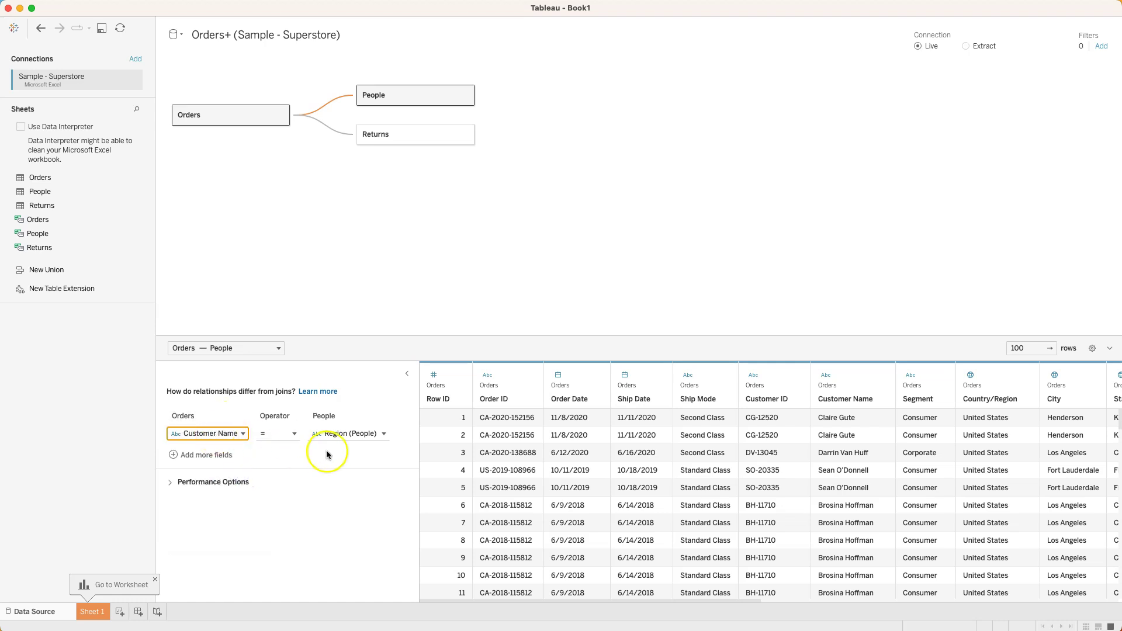
left_click(384, 434)
left_click(357, 470)
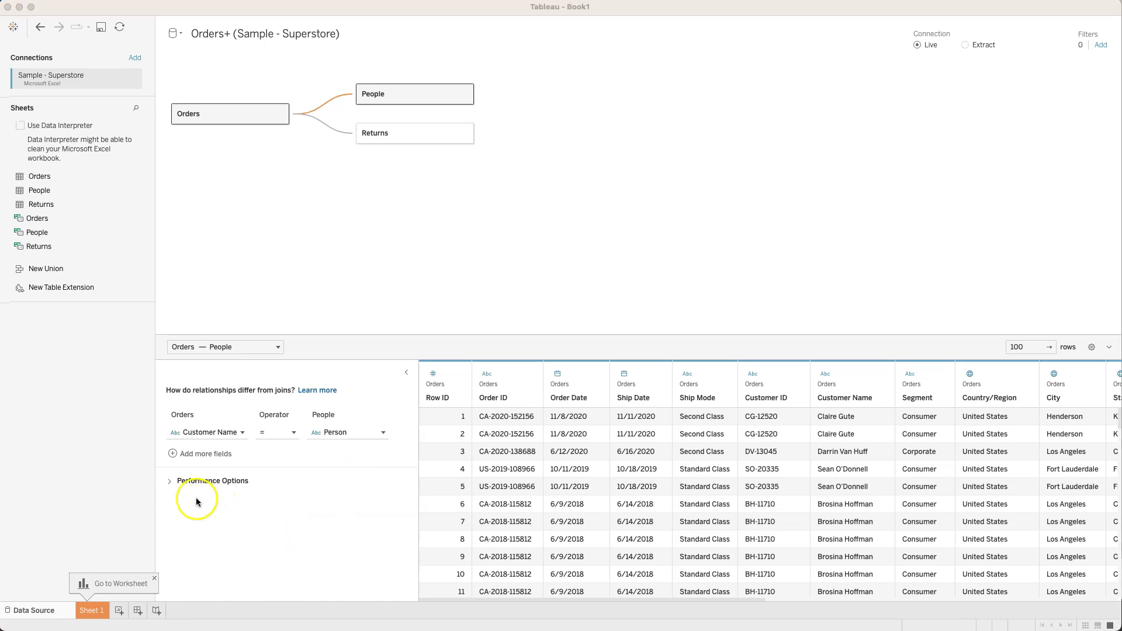
left_click(170, 483)
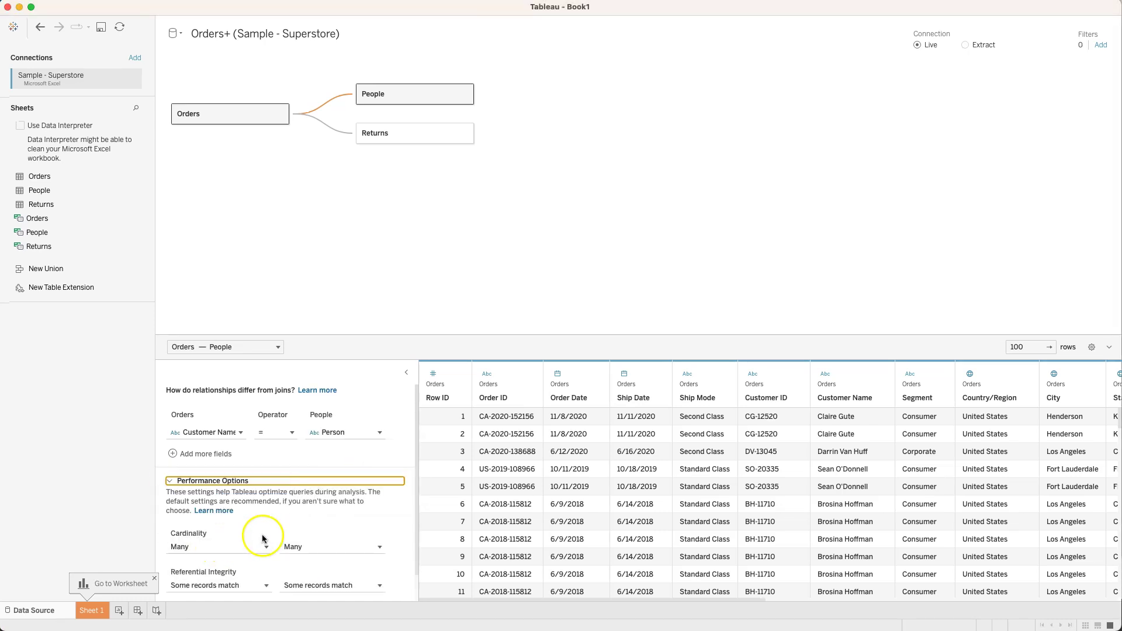
scroll(263, 535, "down", 1)
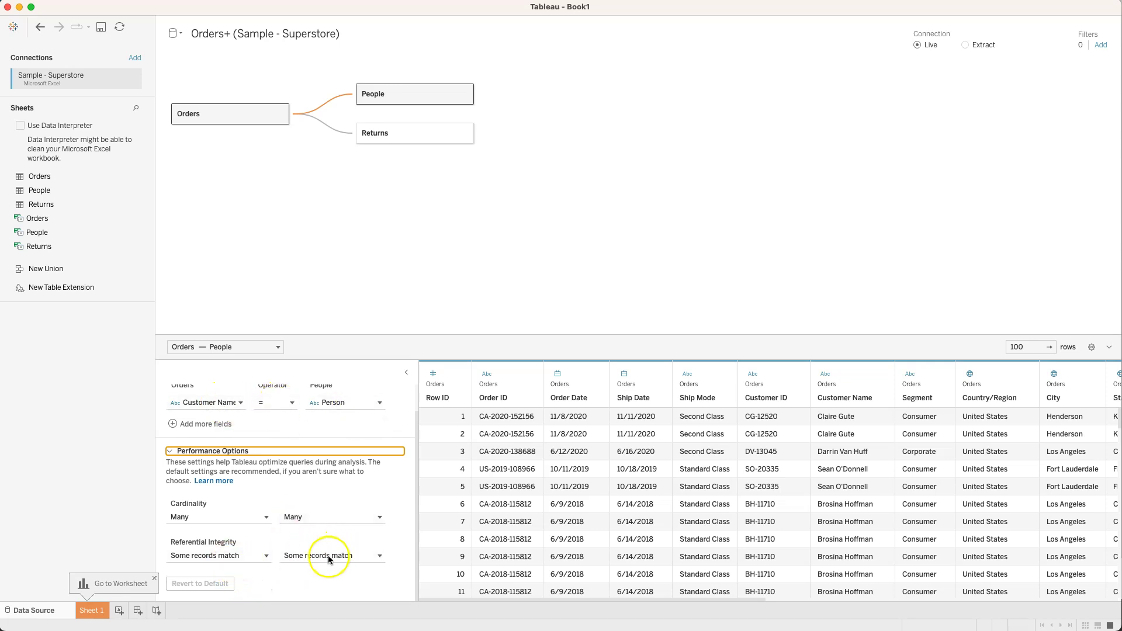
left_click(254, 556)
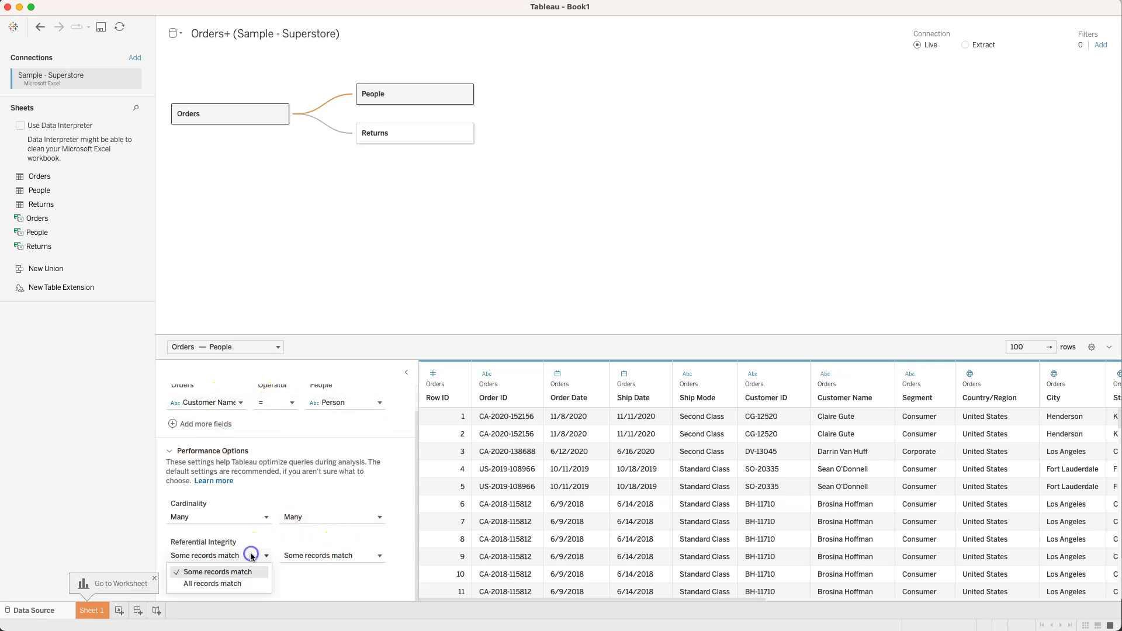
left_click(239, 584)
left_click(301, 556)
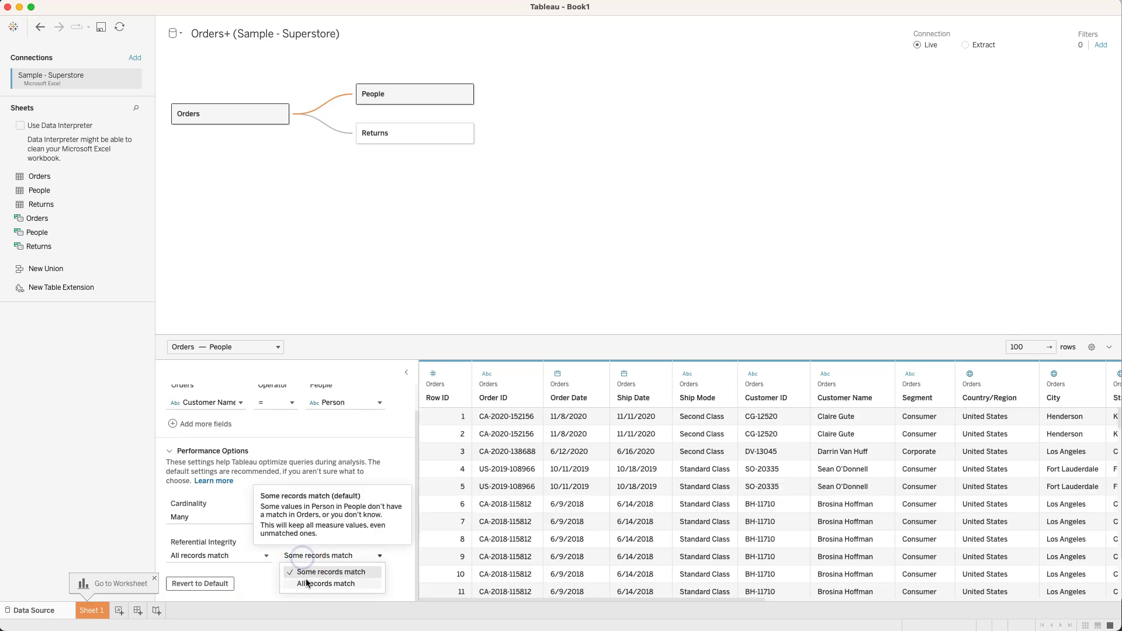
left_click(307, 584)
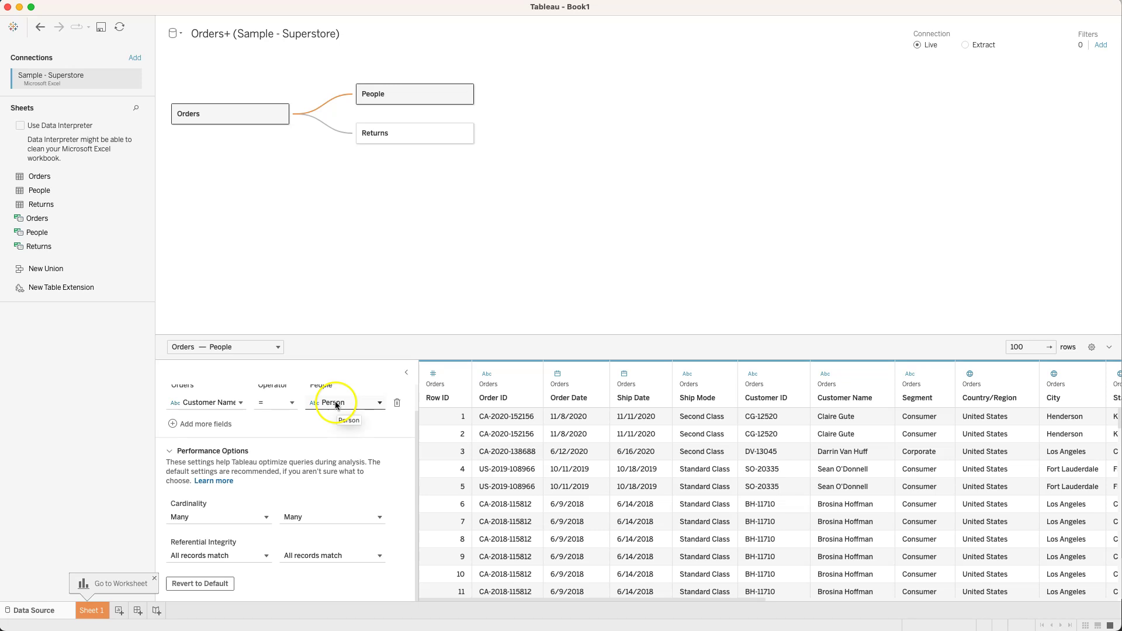
left_click(225, 556)
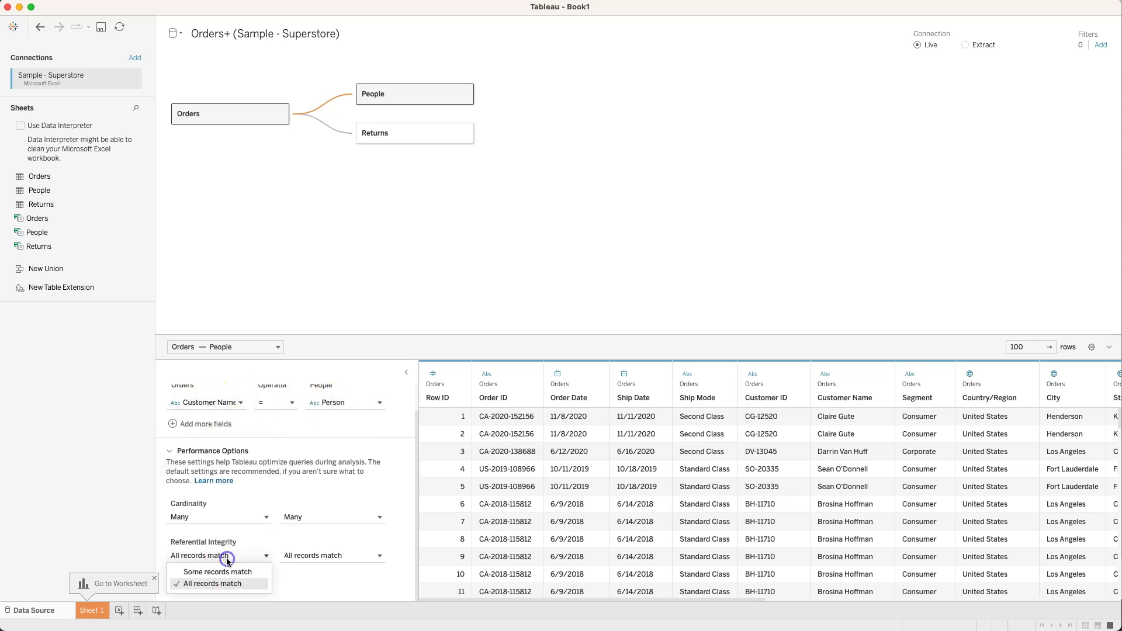
left_click(304, 557)
left_click(305, 573)
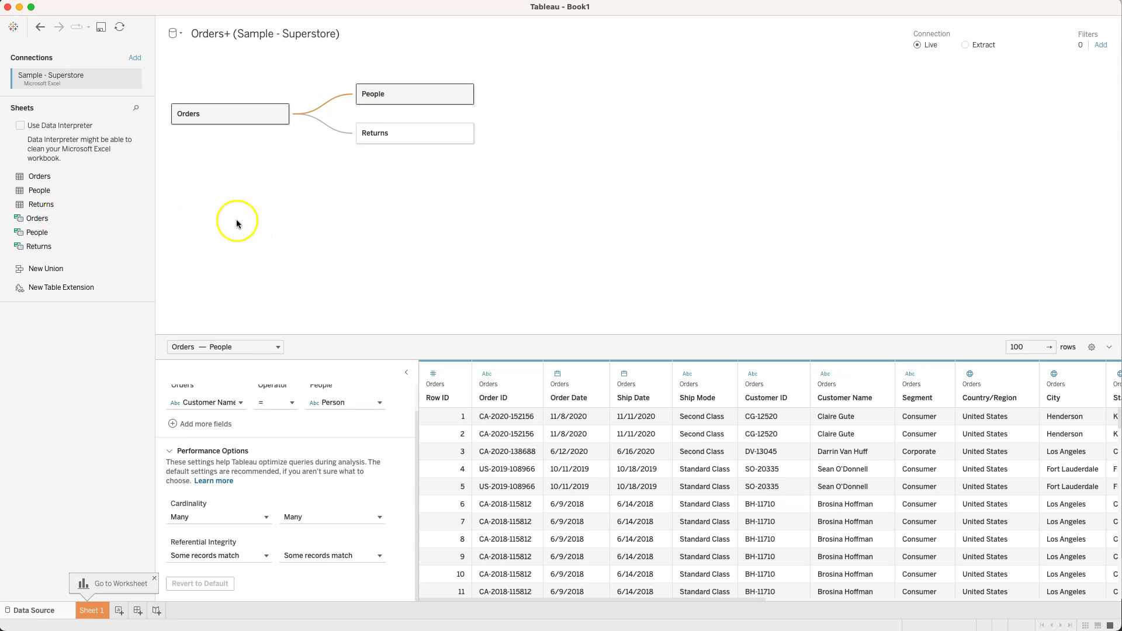
left_click(135, 57)
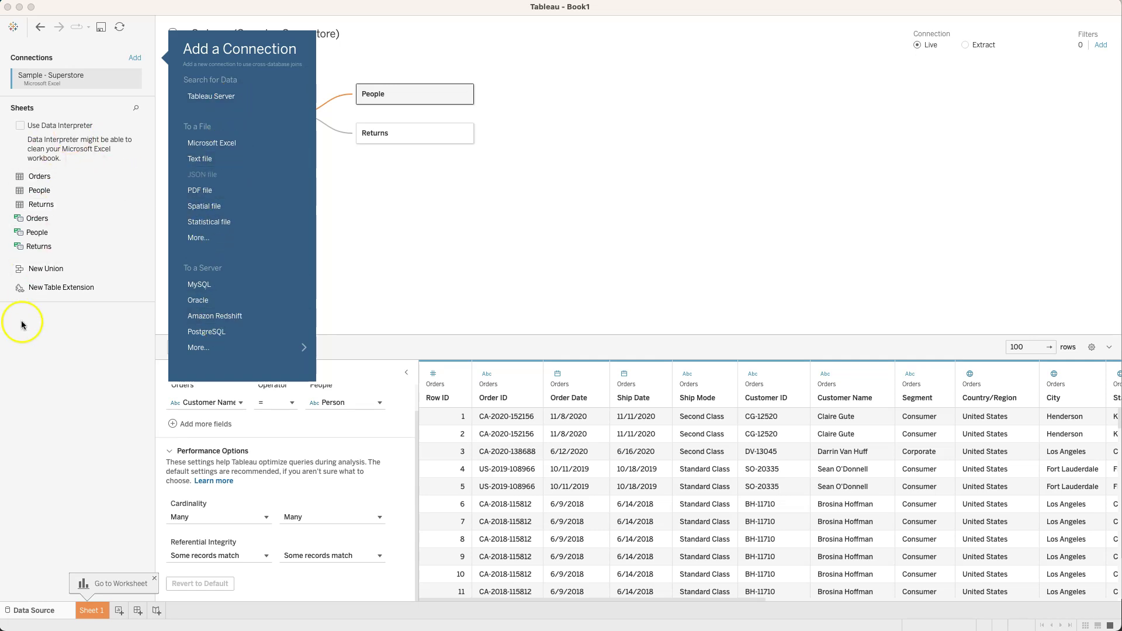
left_click(459, 223)
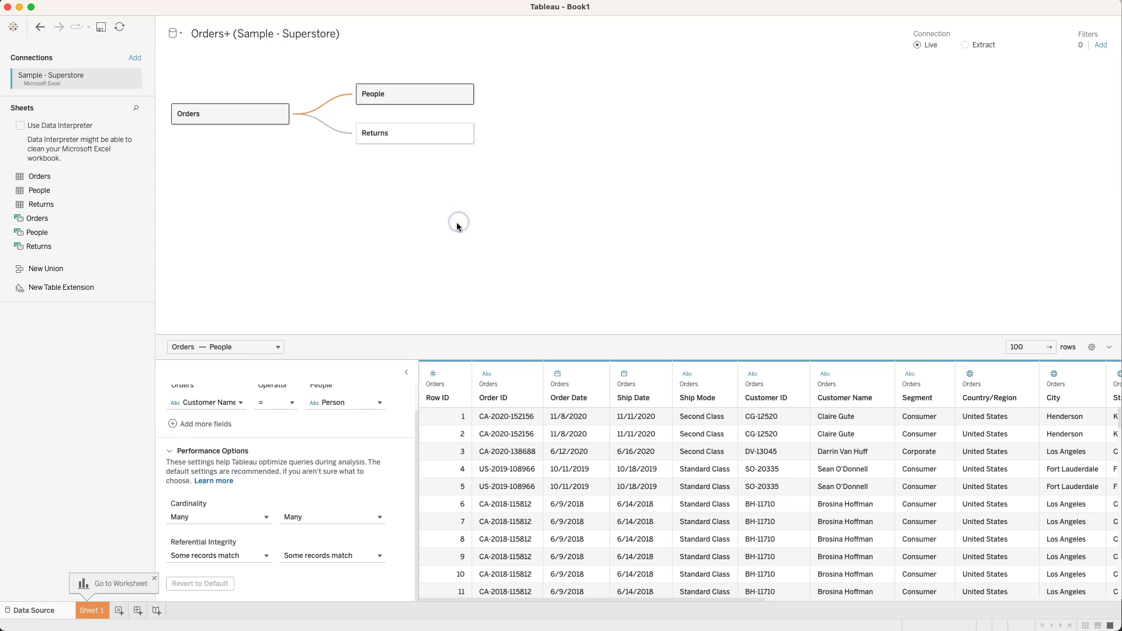